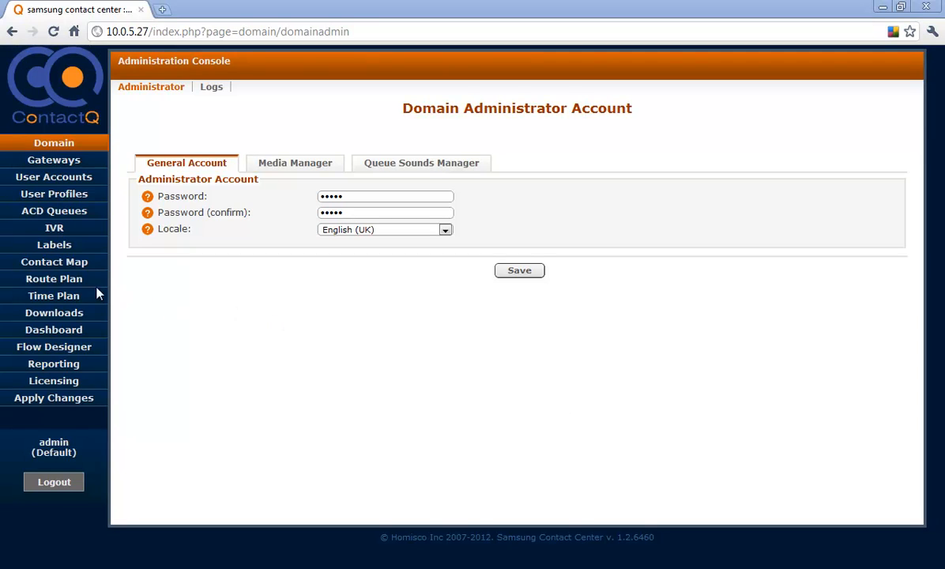
# - Open the Open Mon-Fri rule of the Office Open time plan for editing
pyautogui.click(64, 300)
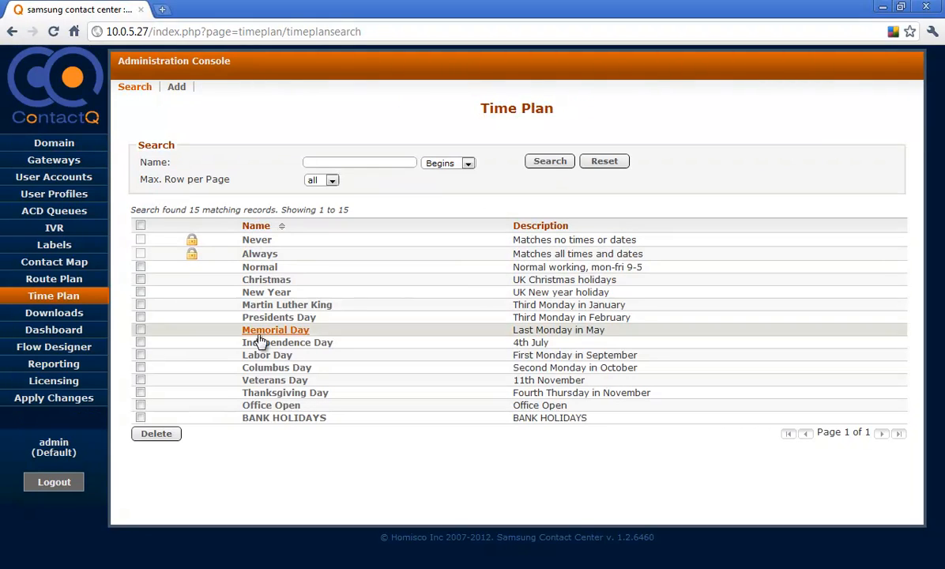
pyautogui.click(261, 406)
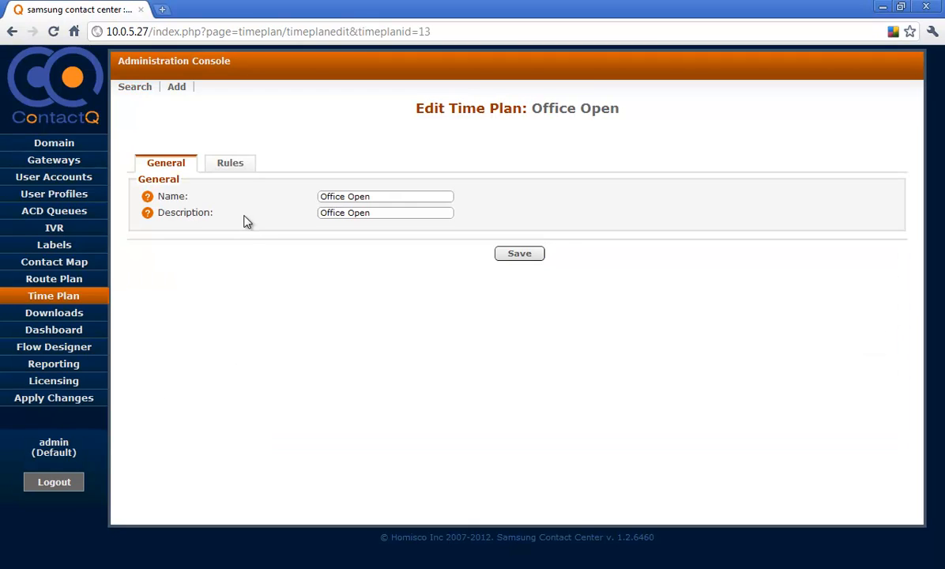
pyautogui.click(230, 163)
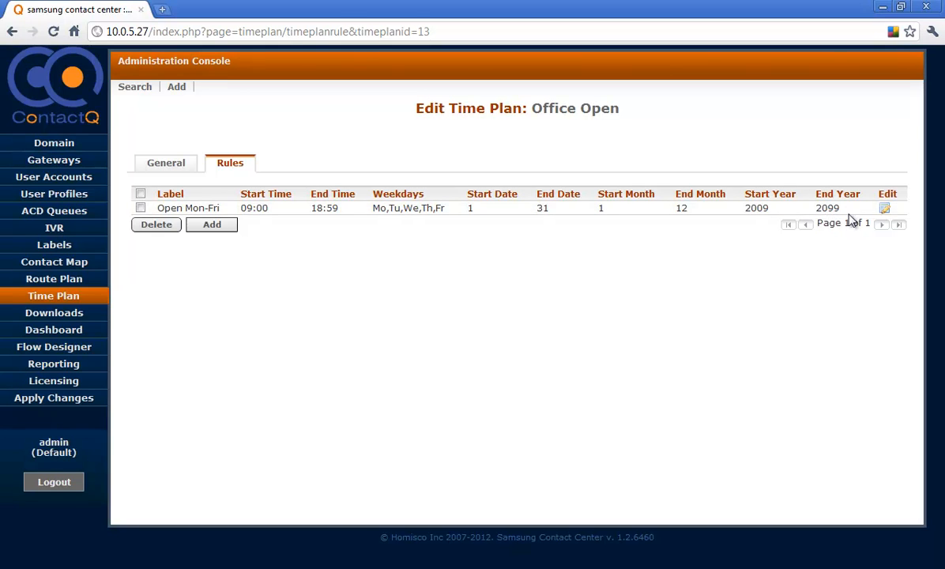
pyautogui.click(885, 210)
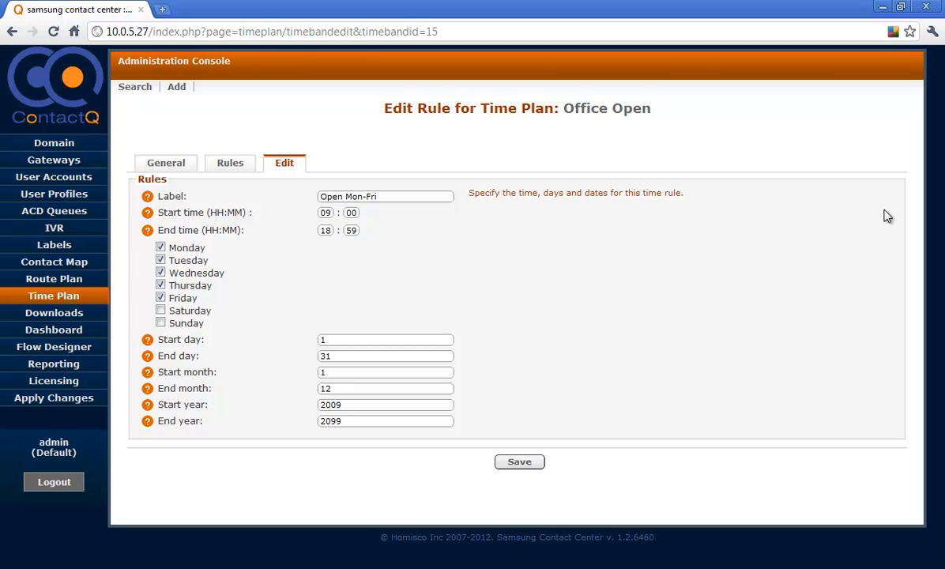
# - Relabel the rule "Open Mon-Thur", exclude Friday from its weekdays and save it
pyautogui.click(380, 199)
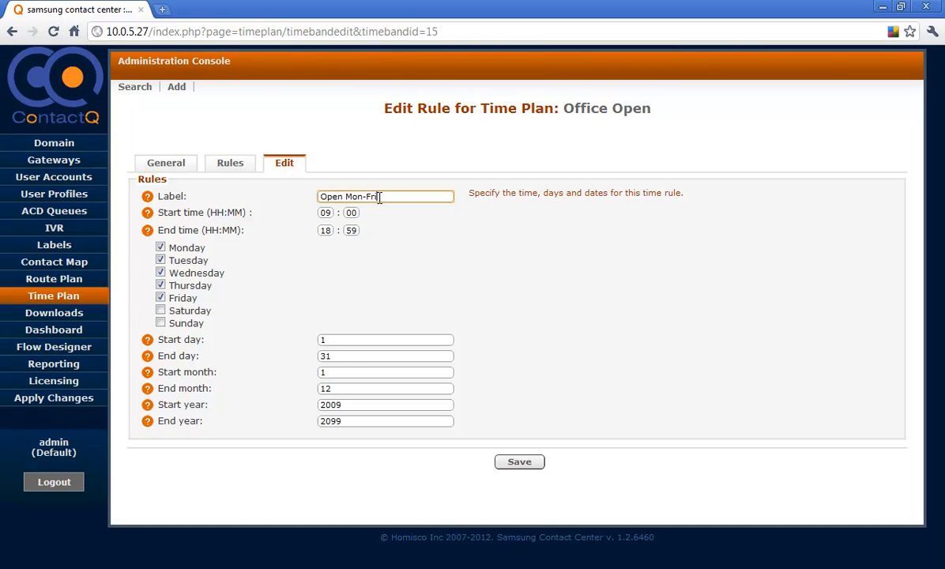
pyautogui.press('BackSpace')
pyautogui.press('BackSpace')
pyautogui.press('BackSpace')
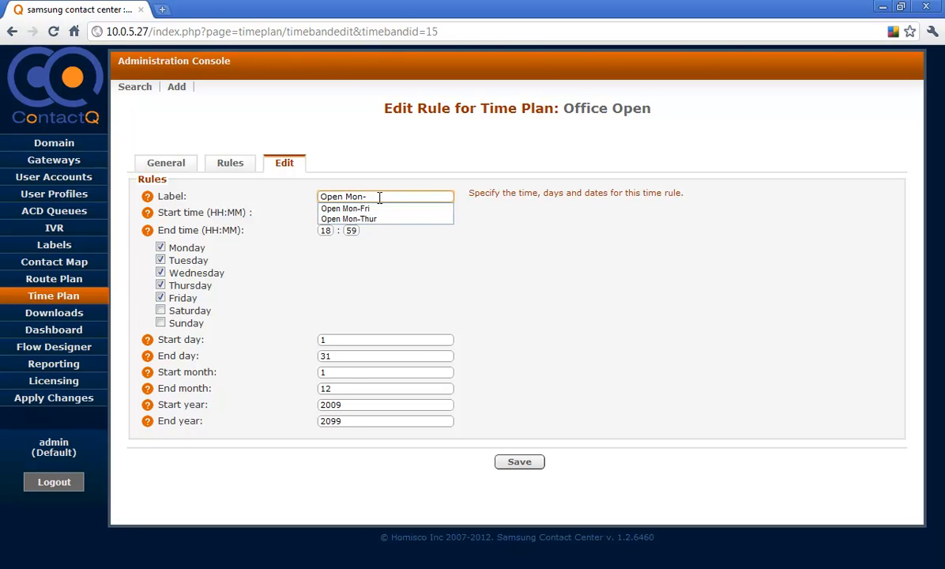
pyautogui.write('Thur')
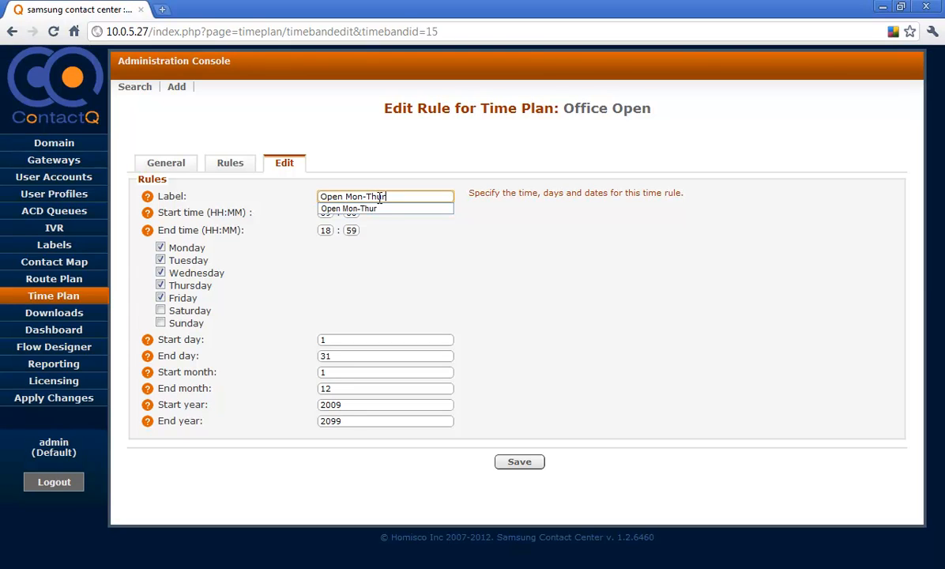
pyautogui.click(393, 249)
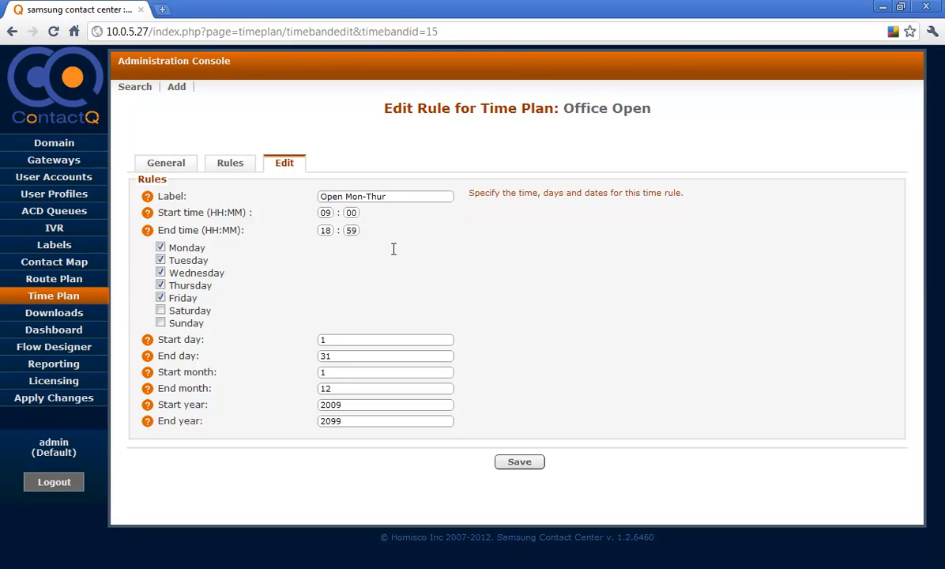
pyautogui.click(162, 298)
pyautogui.click(515, 464)
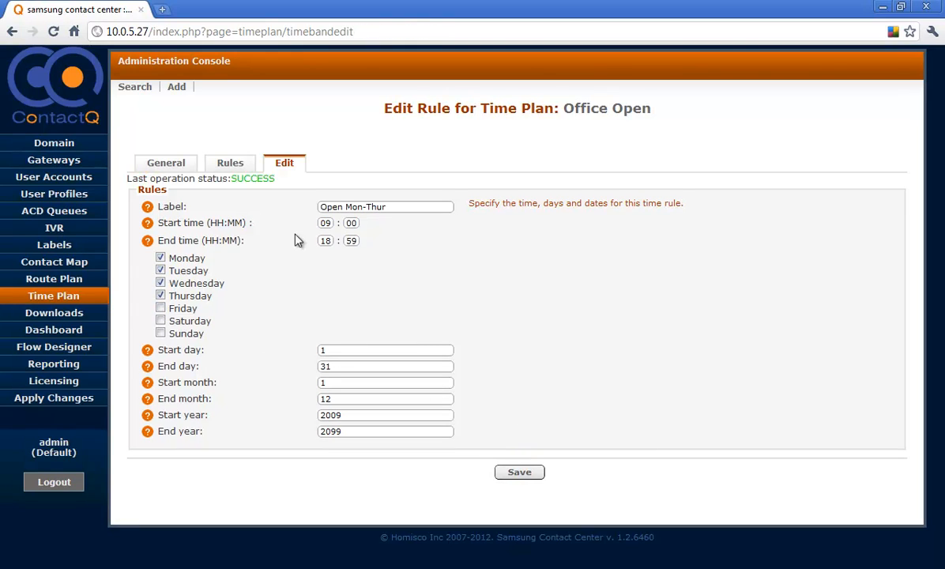
# - Start a new rule in the Office Open time plan with the label "Open Fri"
pyautogui.click(228, 163)
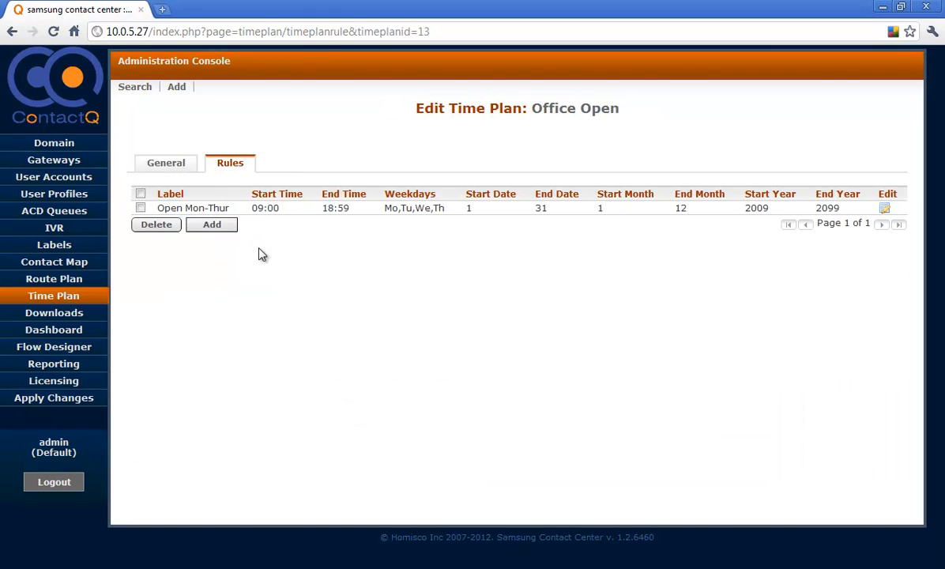
pyautogui.click(212, 225)
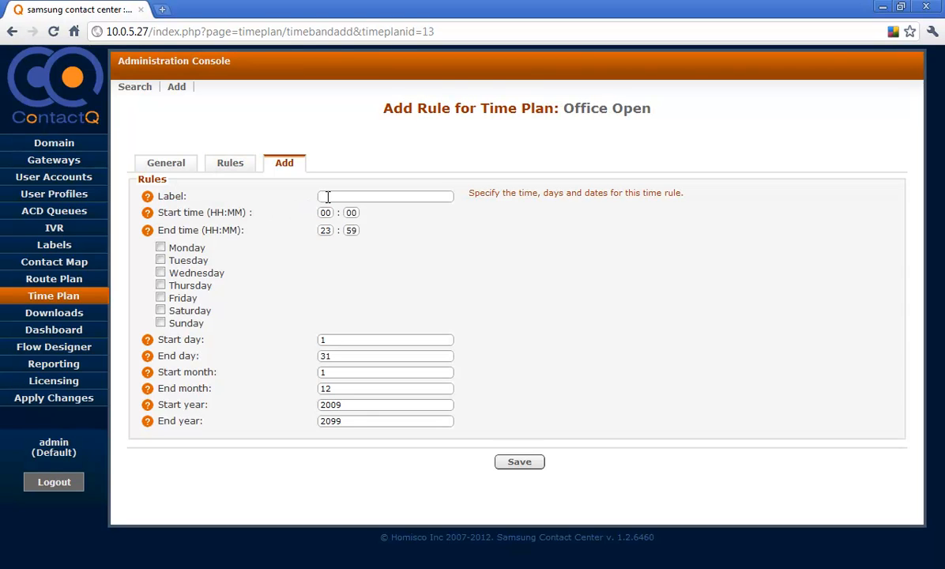
pyautogui.click(328, 197)
pyautogui.write('Open')
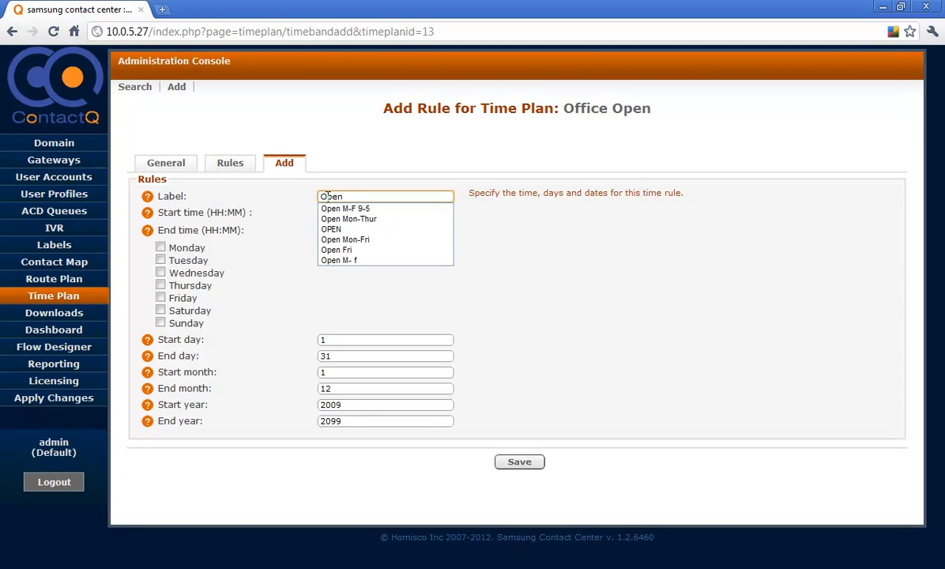
pyautogui.write(' Fri')
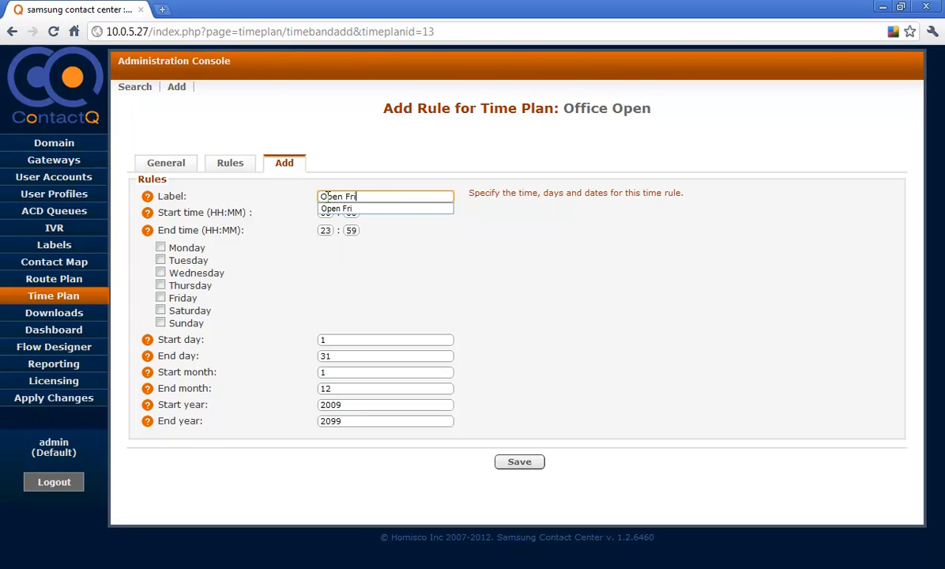
pyautogui.press('Down')
pyautogui.click(437, 267)
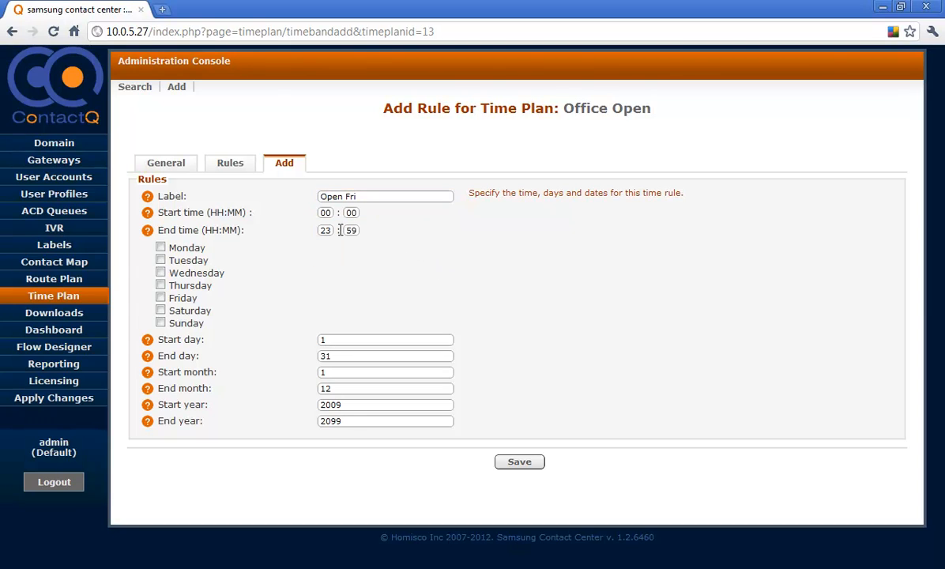
# - Set the Open Fri rule to run from 09:00 to 16:59 on Friday only, and save it
pyautogui.doubleClick(324, 213)
pyautogui.write('09')
pyautogui.doubleClick(320, 230)
pyautogui.write('16')
pyautogui.click(376, 279)
pyautogui.click(161, 298)
pyautogui.click(519, 466)
# - Start another rule in the Office Open time plan with the label "Open Sat Morning"
pyautogui.click(226, 165)
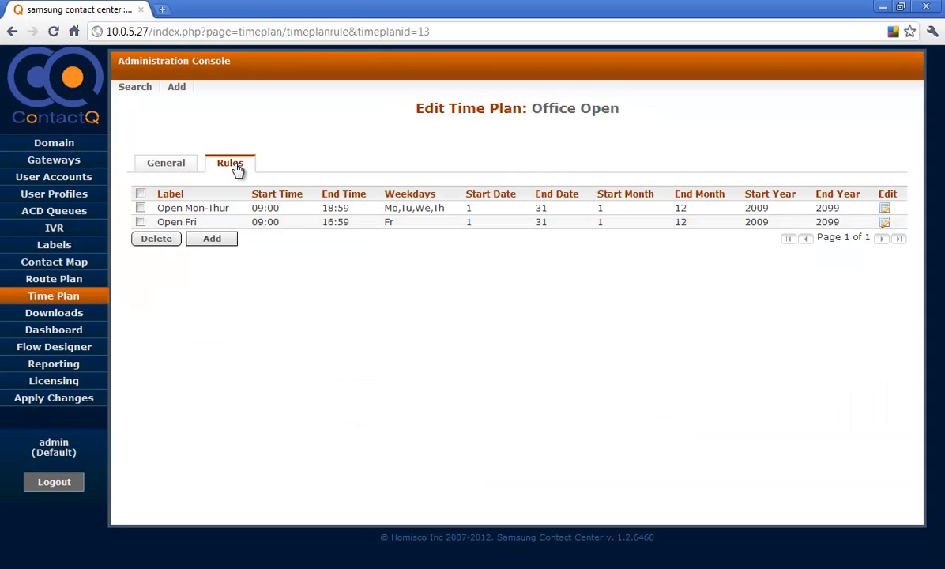
pyautogui.click(225, 238)
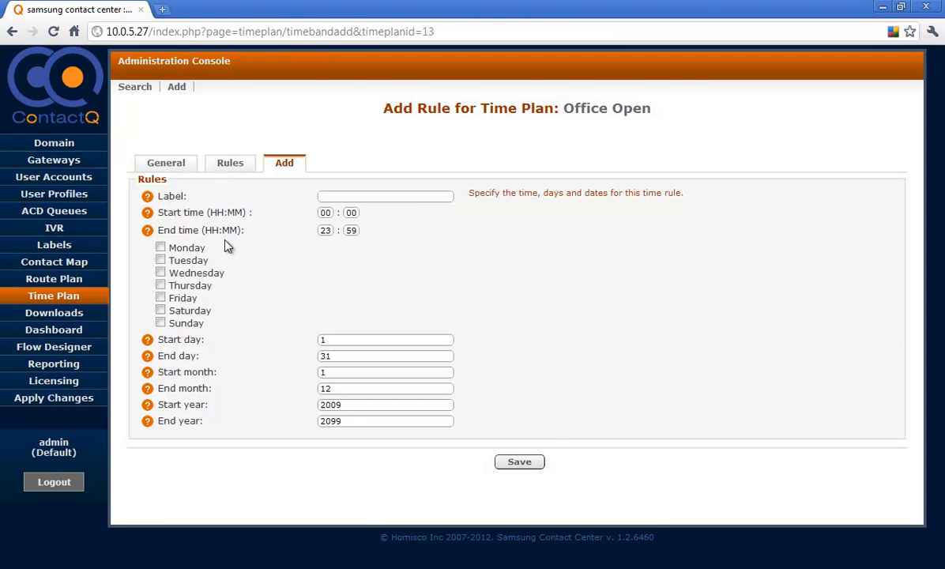
pyautogui.click(322, 196)
pyautogui.write('Open Sat')
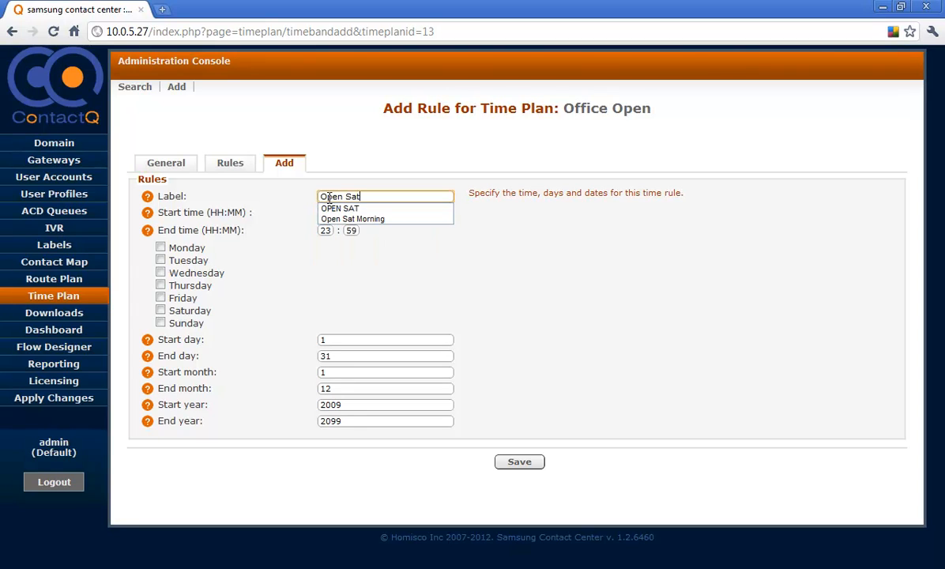
pyautogui.write(' Morning')
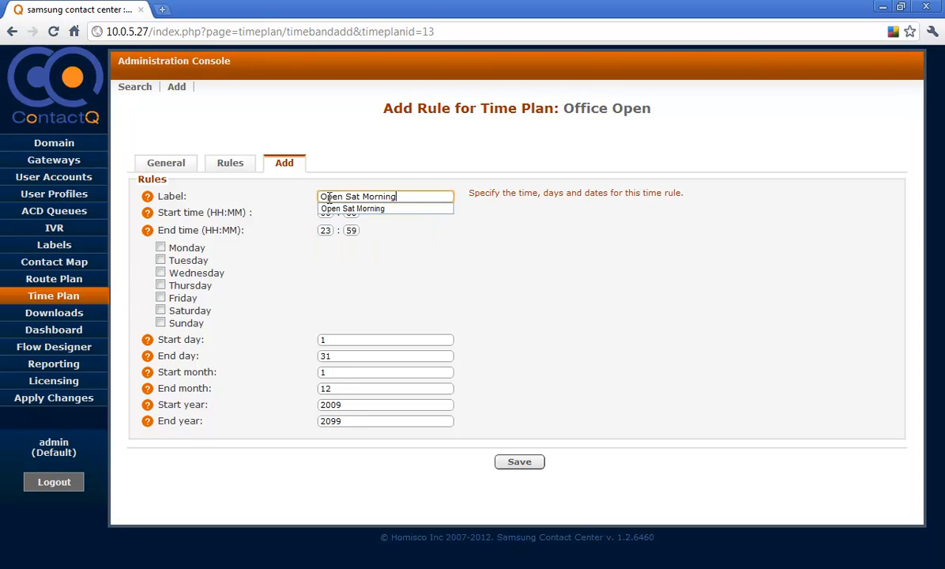
pyautogui.press('Down')
# - Set the Open Sat Morning rule to 09:00 to 11:59 on Saturday, save it and return to the plan's rules
pyautogui.press('Tab')
pyautogui.write('09')
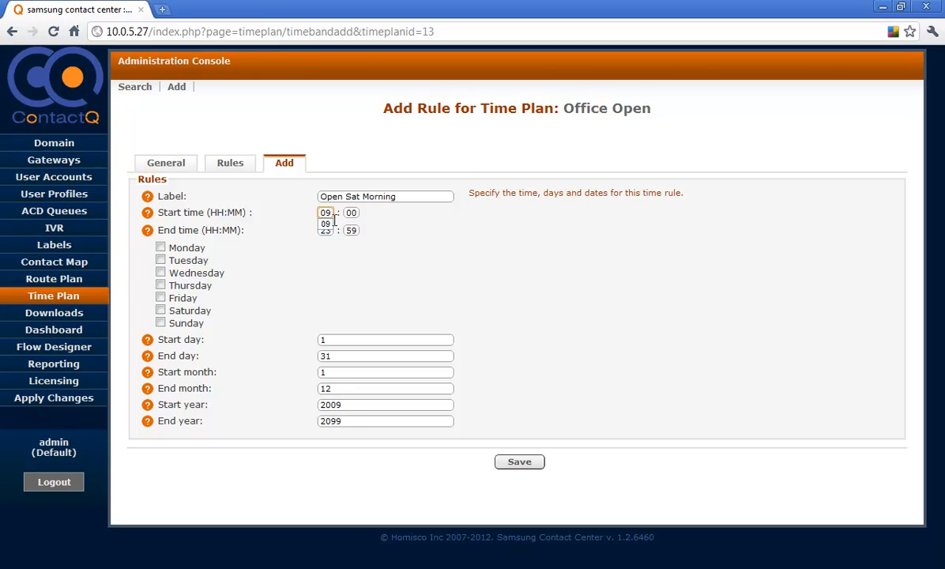
pyautogui.doubleClick(326, 230)
pyautogui.write('11')
pyautogui.click(161, 310)
pyautogui.click(515, 465)
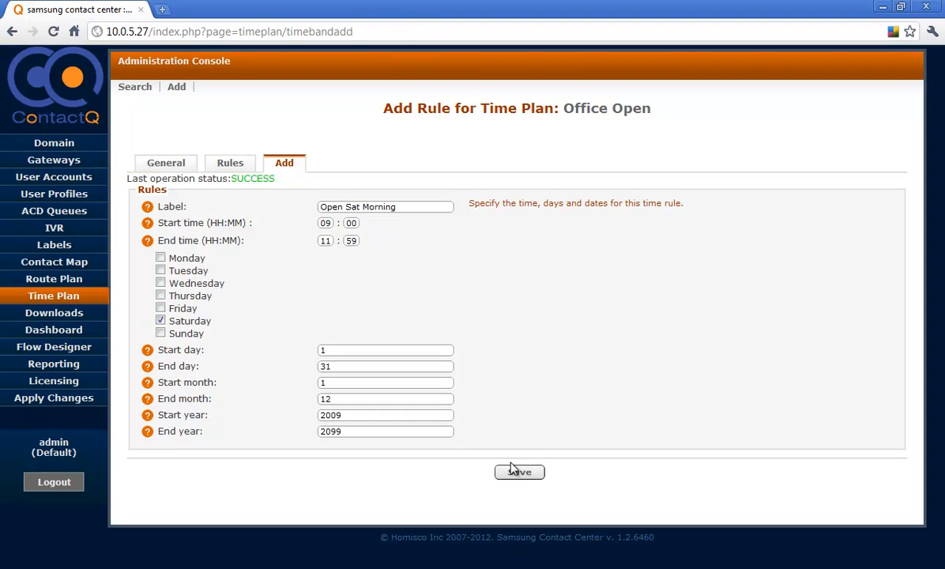
pyautogui.click(234, 168)
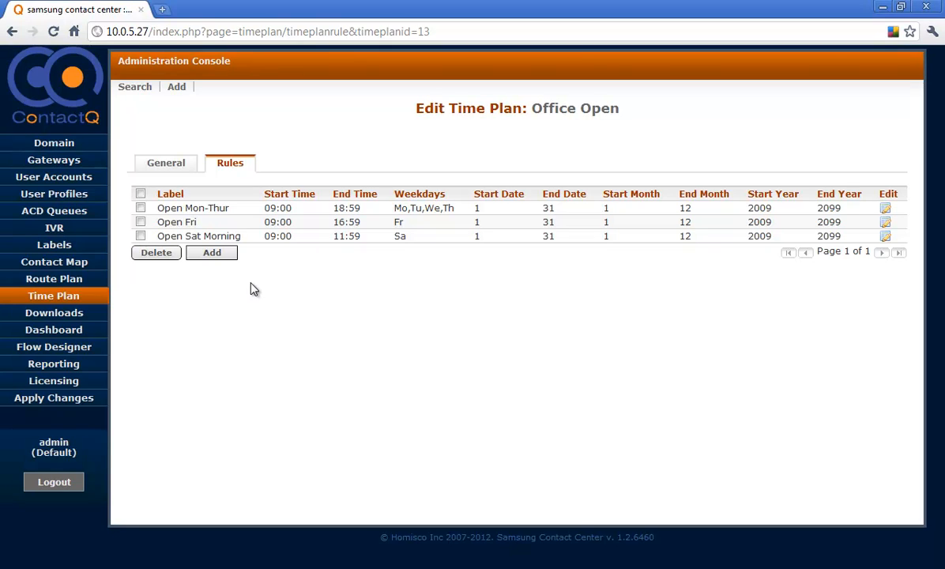
# - Start a new rule in the BANK HOLIDAYS time plan with the label "Summer Bank Holiday 2012"
pyautogui.click(71, 301)
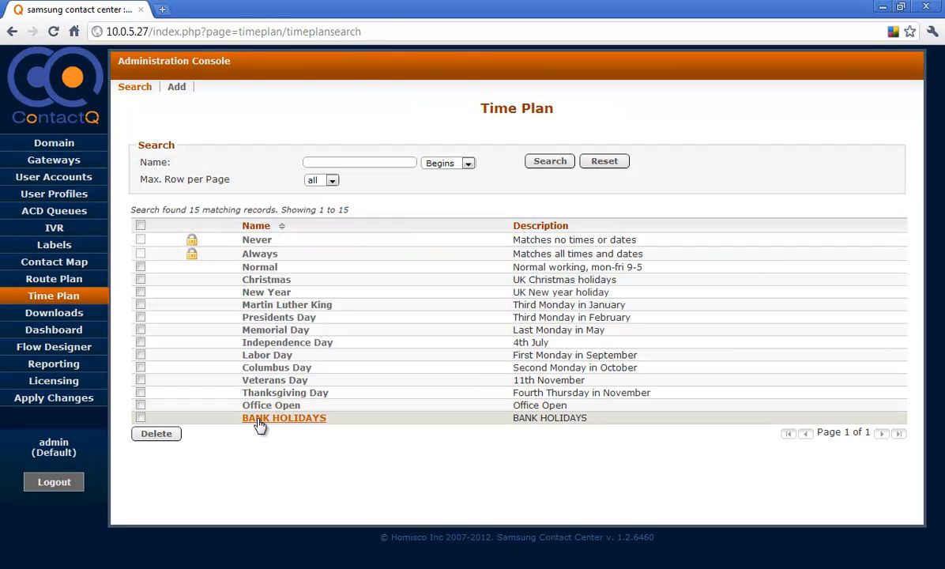
pyautogui.click(260, 419)
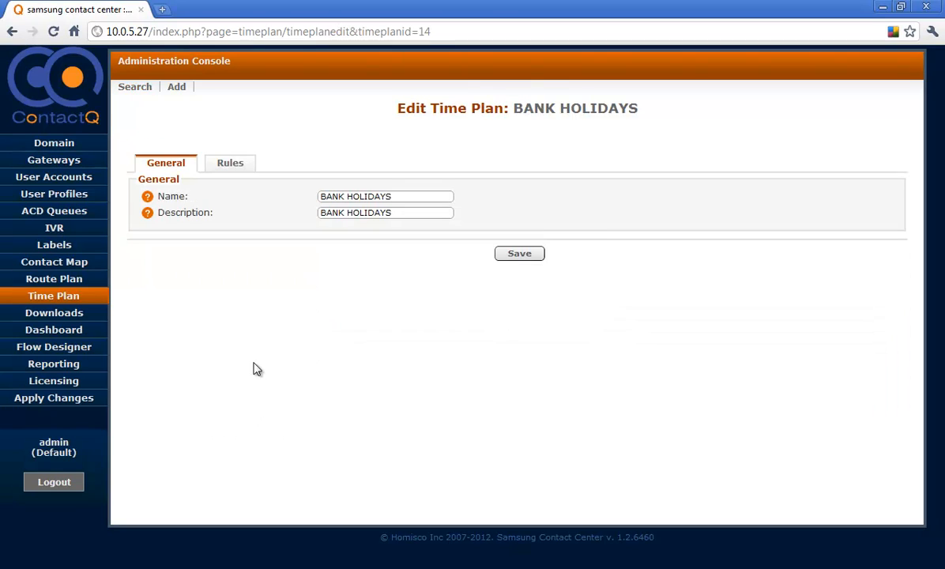
pyautogui.click(235, 169)
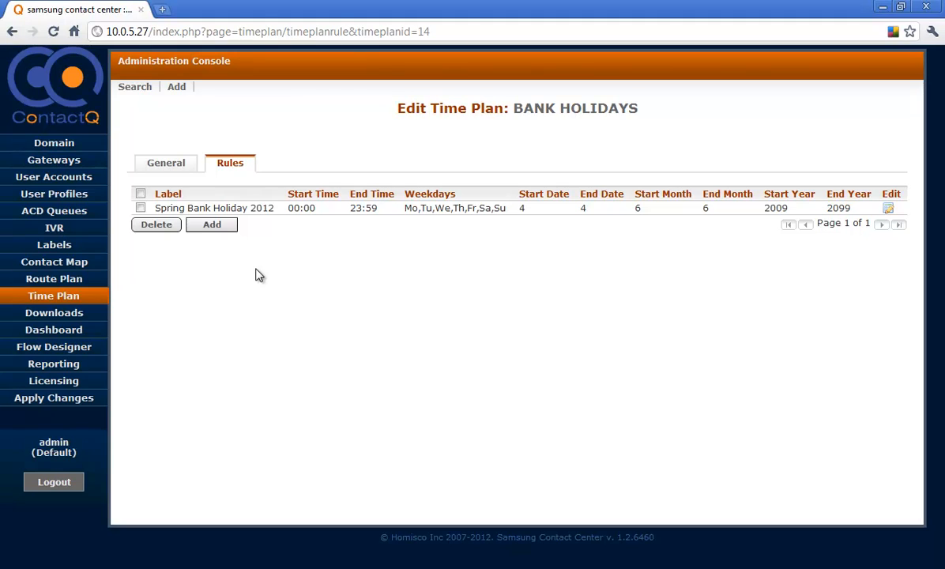
pyautogui.click(212, 226)
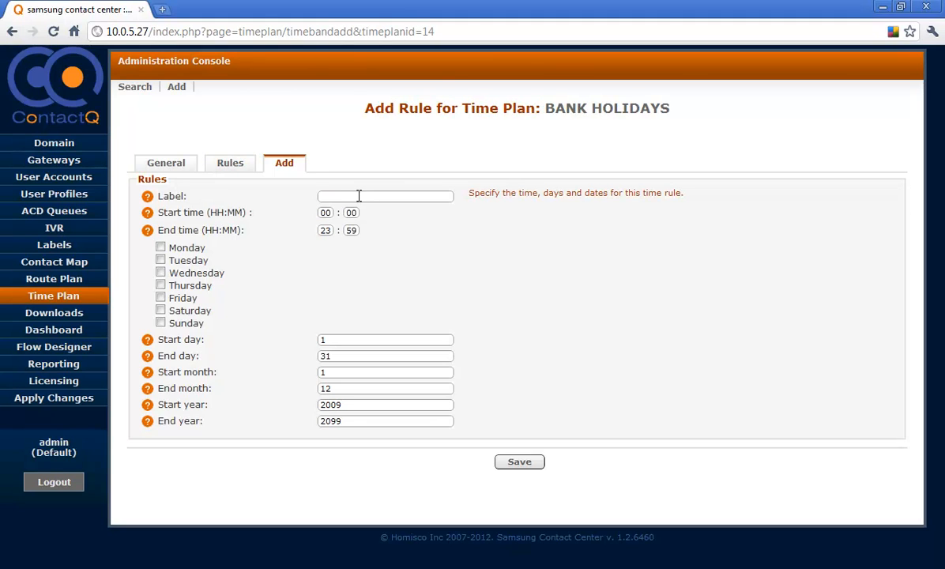
pyautogui.click(359, 196)
pyautogui.write('Summe')
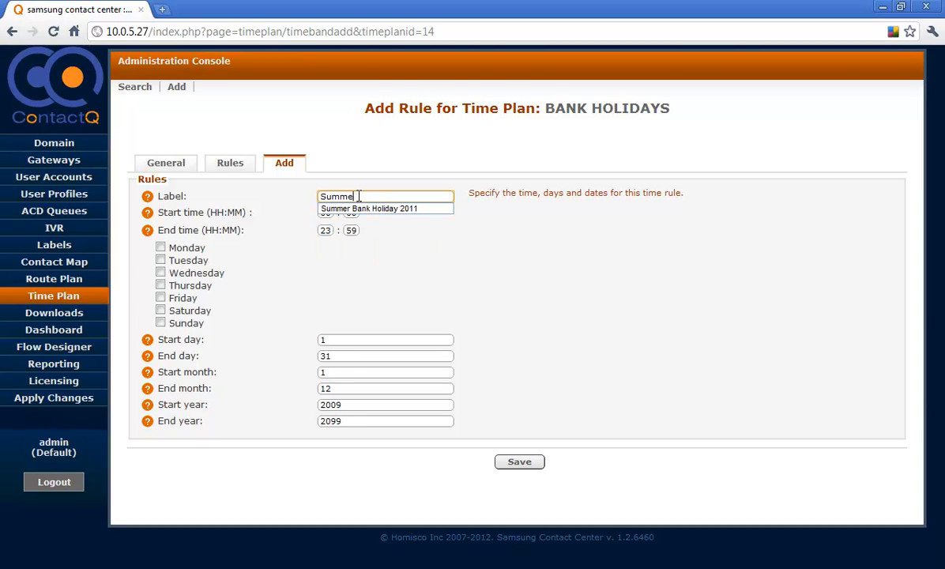
pyautogui.write('r Bank Holiday 2012')
pyautogui.click(400, 237)
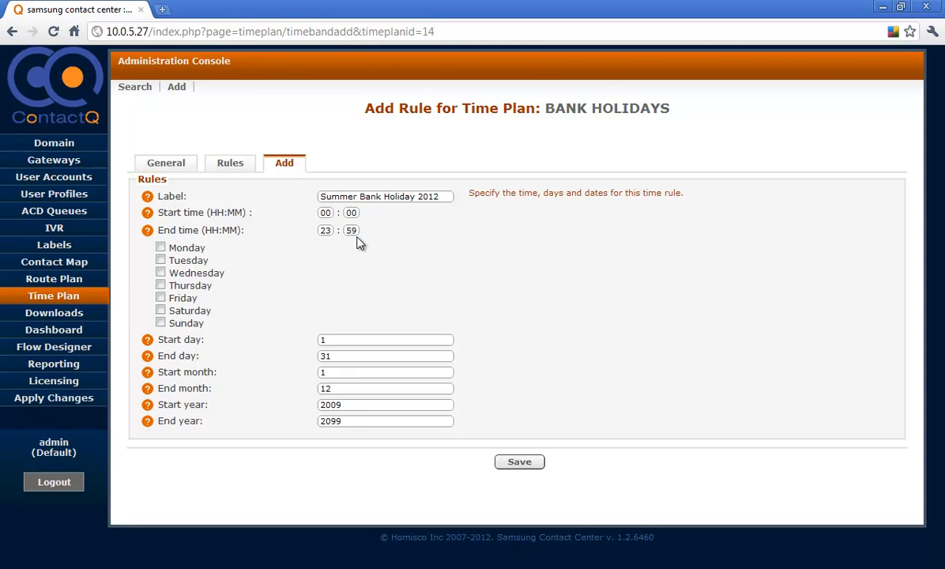
# - Include all seven weekdays, Monday through Sunday, in the Summer Bank Holiday 2012 rule
pyautogui.click(160, 248)
pyautogui.click(161, 261)
pyautogui.click(161, 272)
pyautogui.click(160, 285)
pyautogui.click(161, 297)
pyautogui.click(161, 310)
pyautogui.click(160, 323)
# - Set both the start day and end day of the bank holiday rule to 27
pyautogui.moveTo(335, 339); pyautogui.dragTo(318, 338)
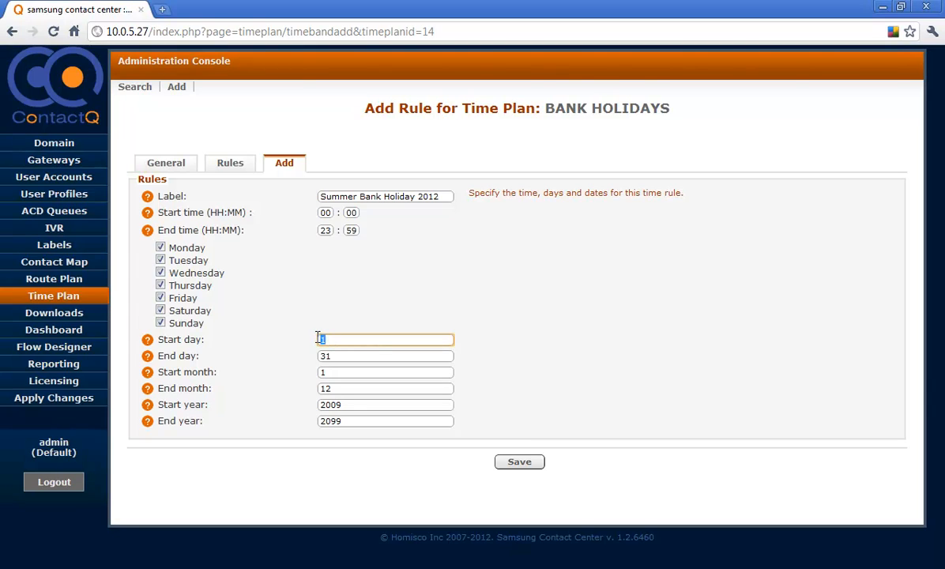
pyautogui.write('27')
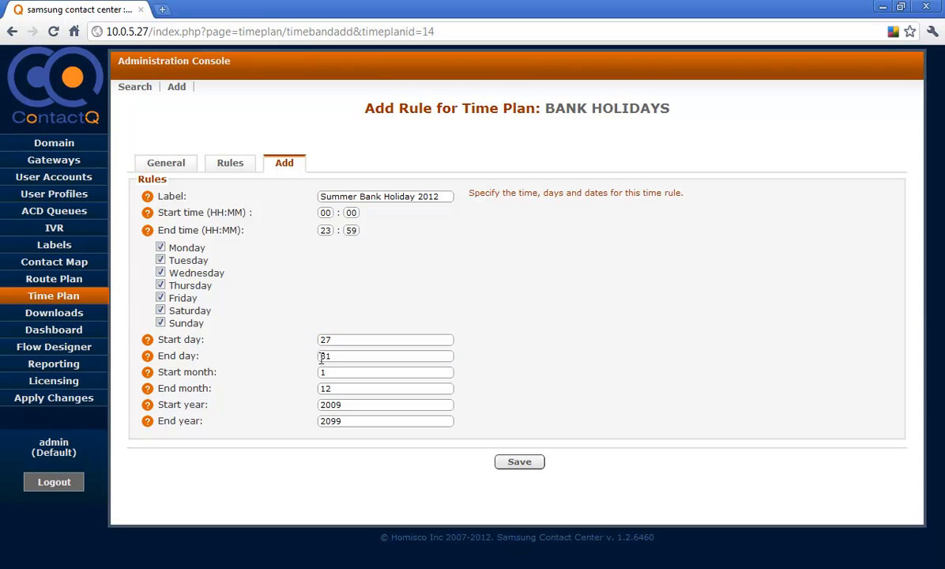
pyautogui.doubleClick(321, 356)
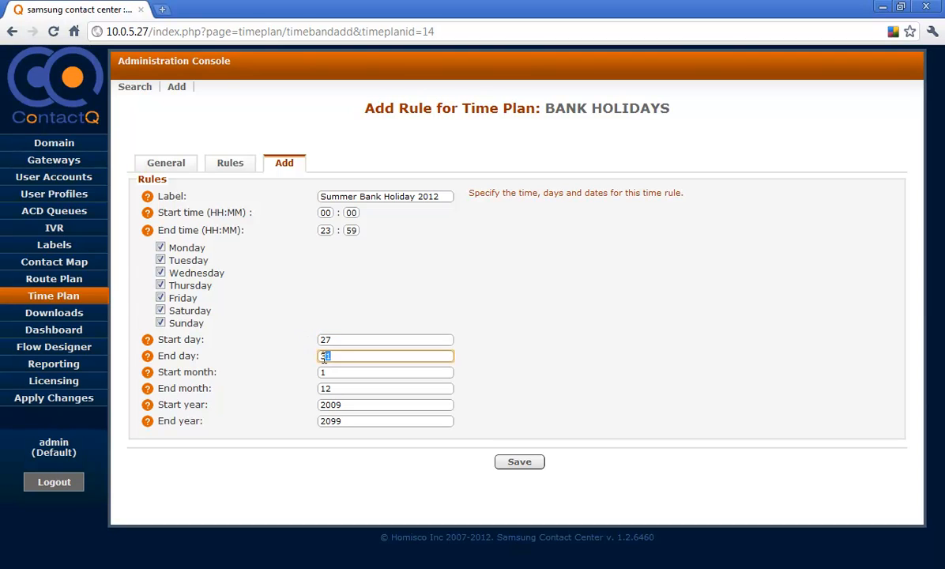
pyautogui.write('27')
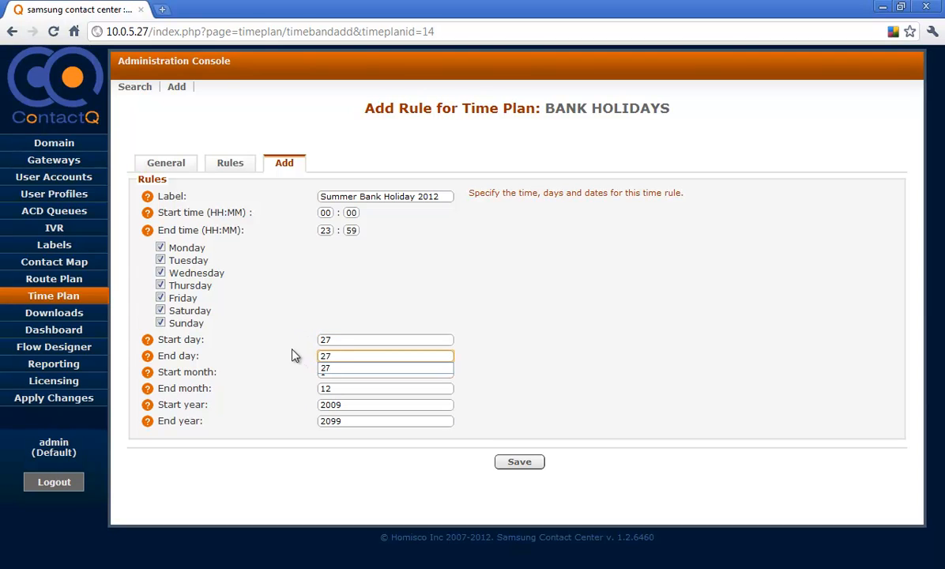
pyautogui.click(293, 351)
# - Set both the start month and end month of the bank holiday rule to 8
pyautogui.doubleClick(331, 373)
pyautogui.write('8')
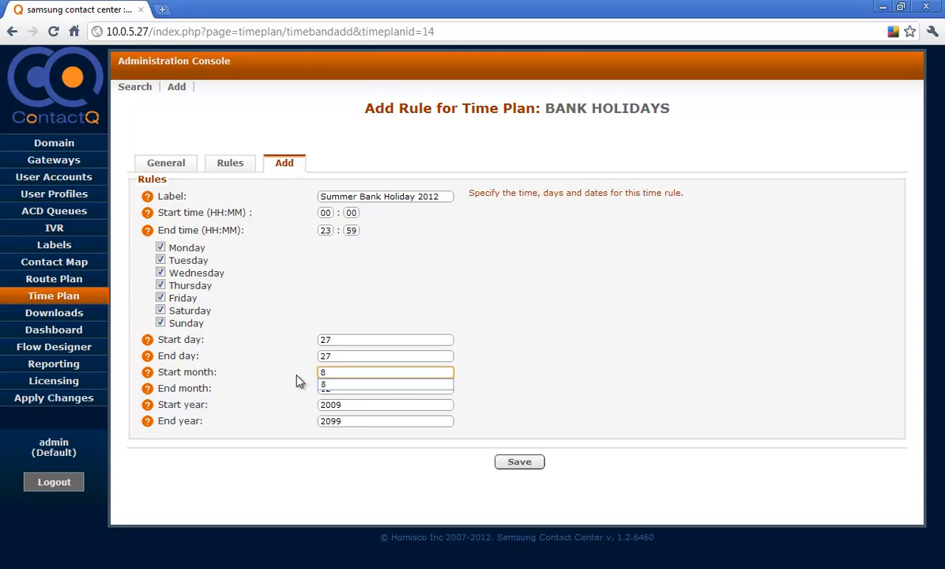
pyautogui.click(299, 380)
pyautogui.doubleClick(324, 388)
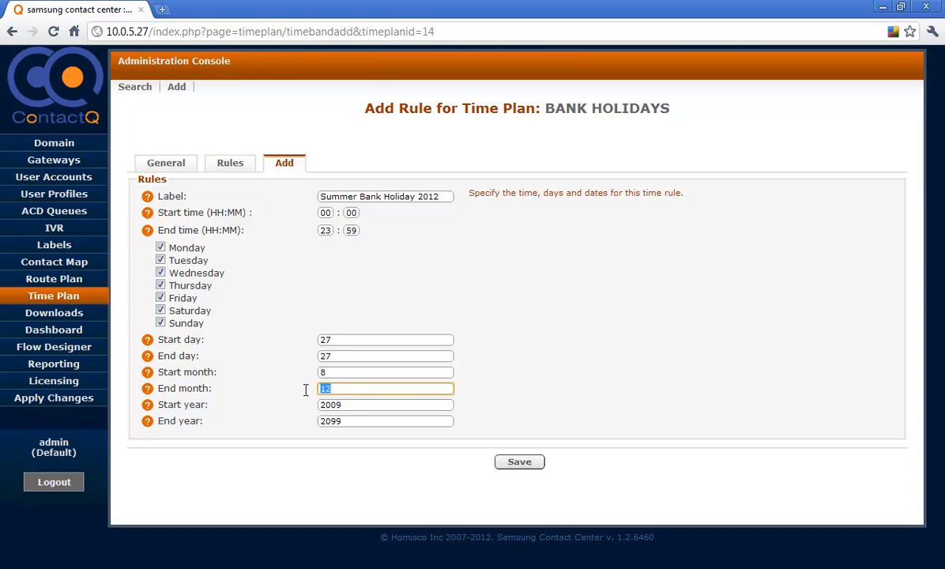
pyautogui.write('8')
pyautogui.click(284, 385)
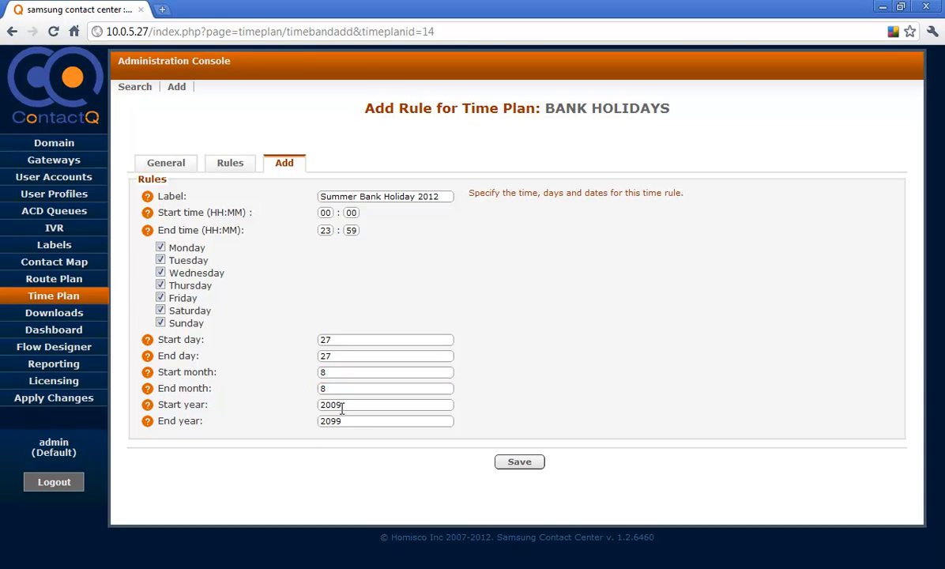
# - Set both the start year and end year of the Summer Bank Holiday 2012 rule to 2012 and save the rule
pyautogui.click(342, 406)
pyautogui.doubleClick(319, 406)
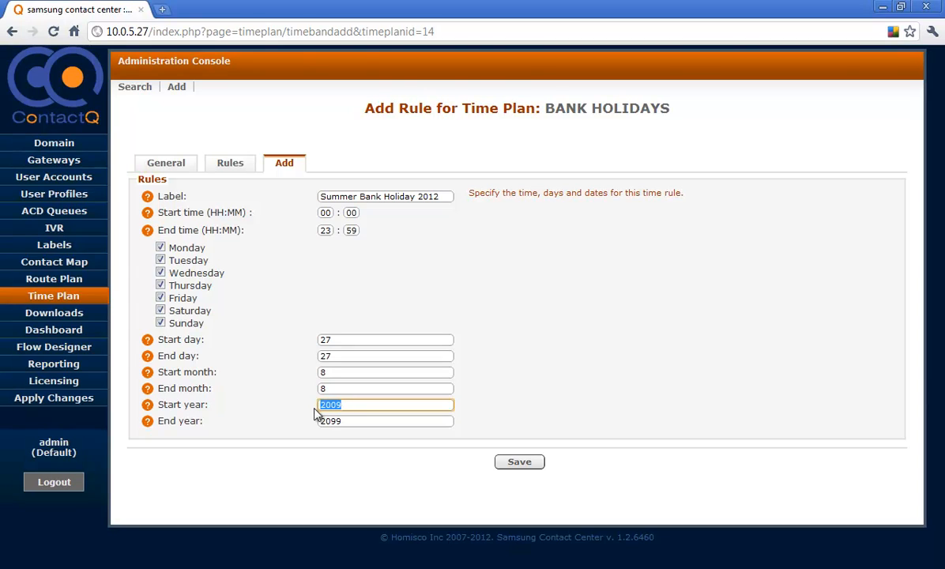
pyautogui.write('2012')
pyautogui.click(299, 416)
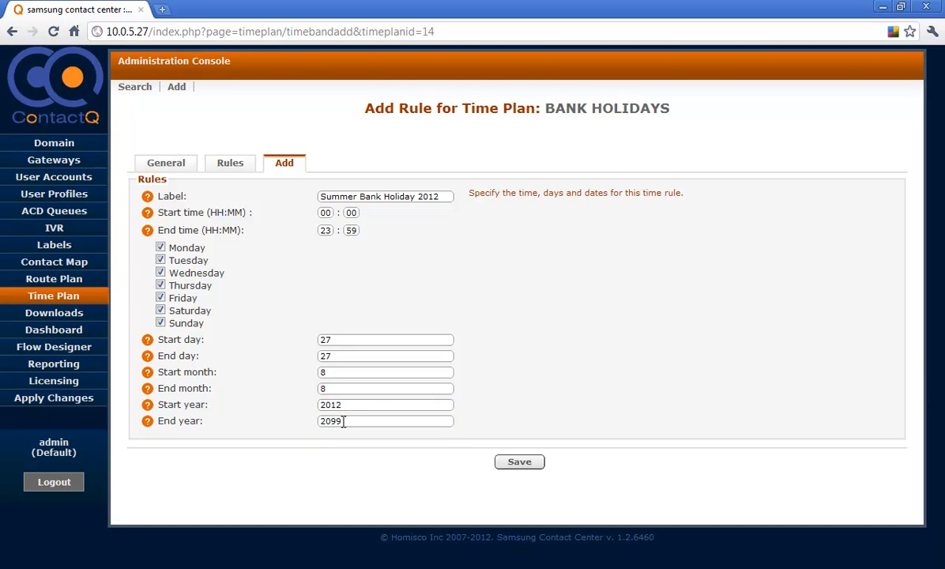
pyautogui.moveTo(343, 422); pyautogui.dragTo(307, 421)
pyautogui.write('2012')
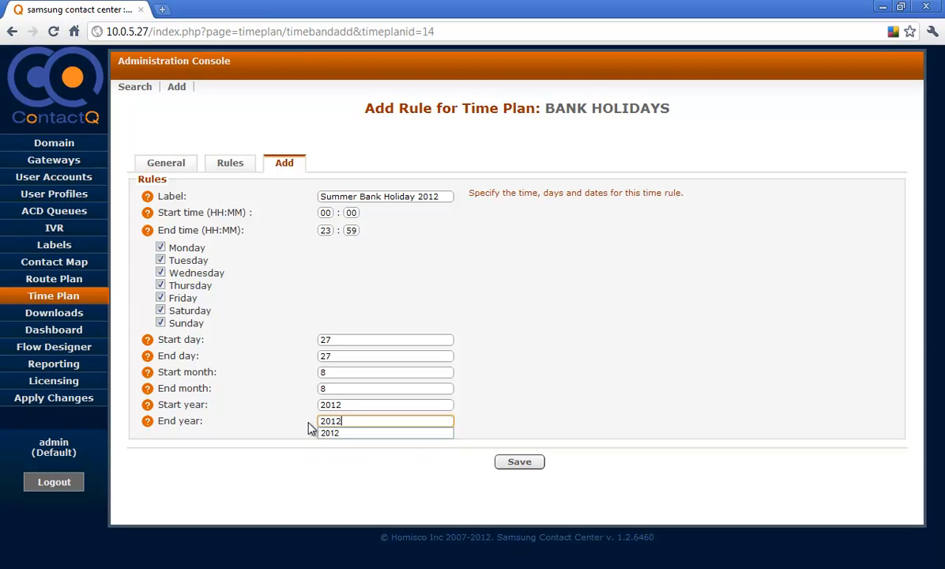
pyautogui.click(294, 417)
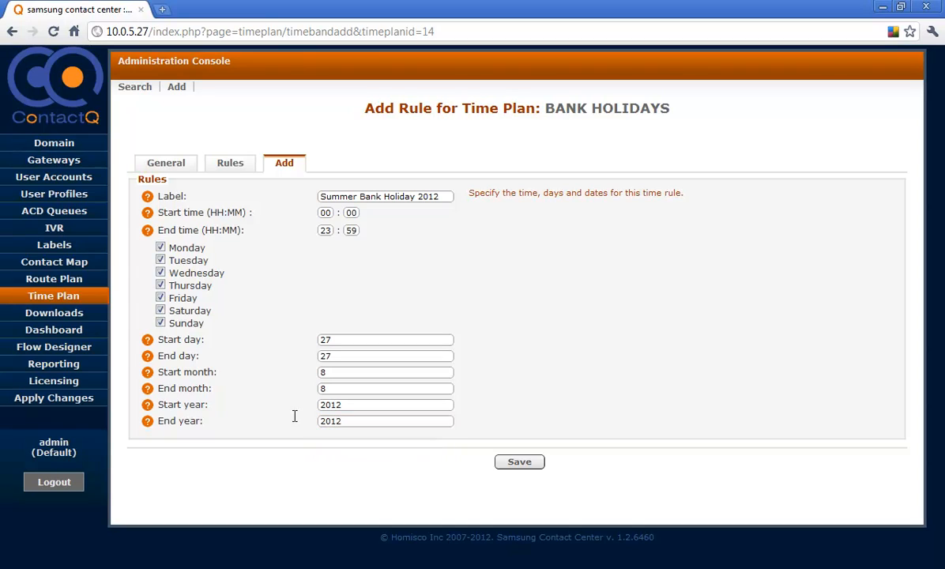
pyautogui.click(517, 464)
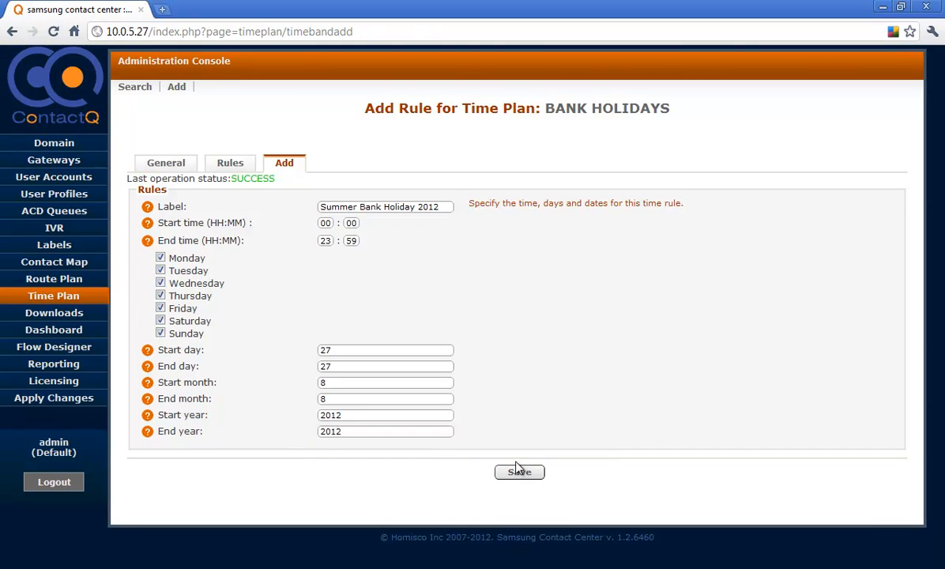
# - Start another rule in the BANK HOLIDAYS time plan with the label "Christmas"
pyautogui.click(234, 166)
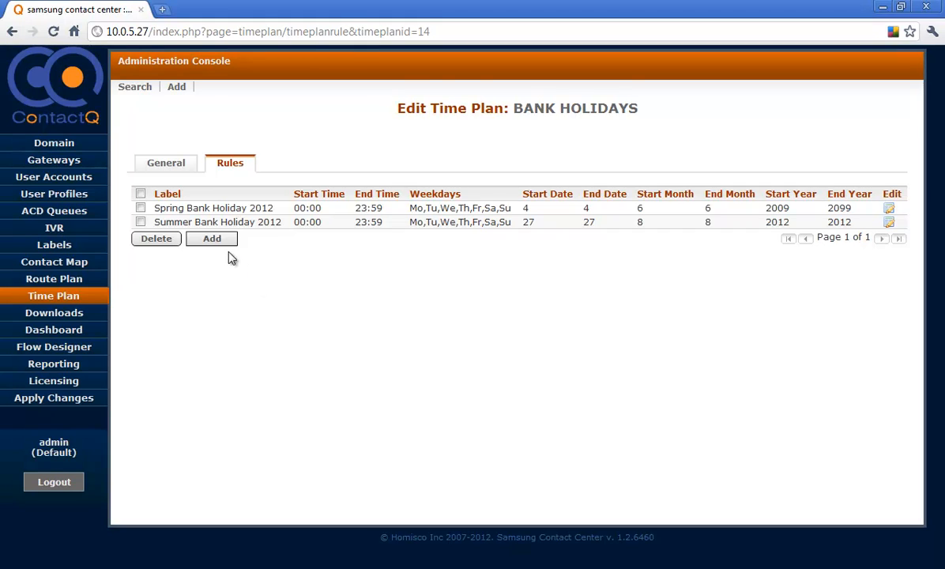
pyautogui.click(212, 235)
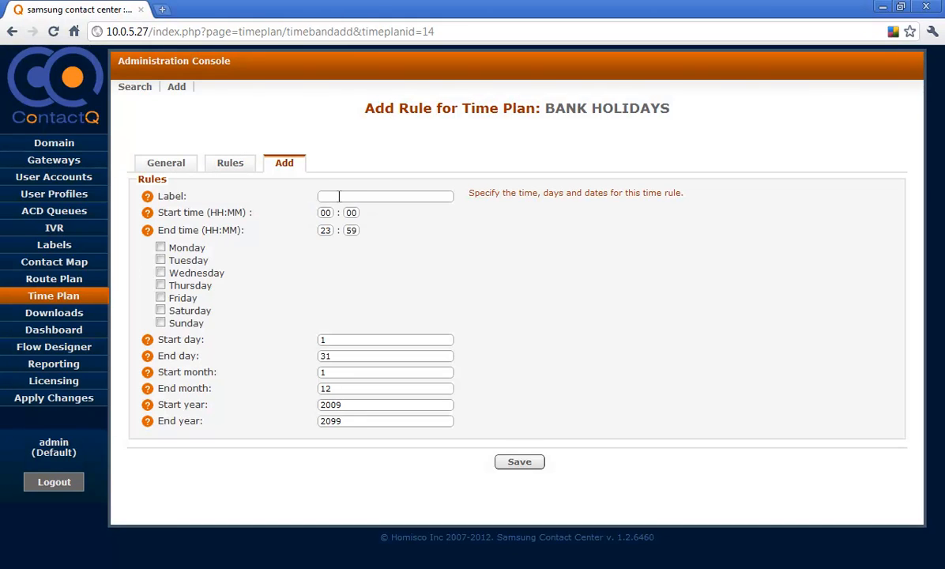
pyautogui.click(340, 196)
pyautogui.write('C')
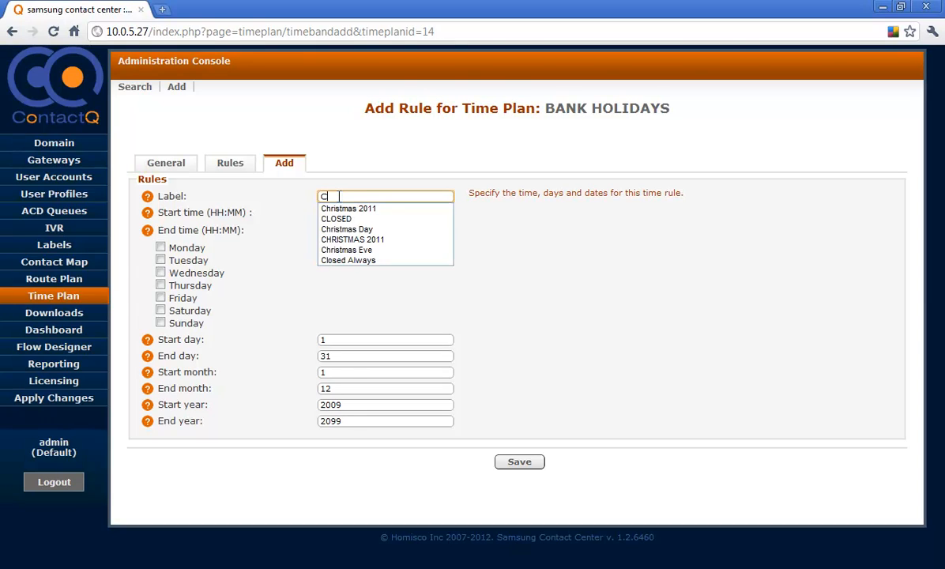
pyautogui.write('hristmas')
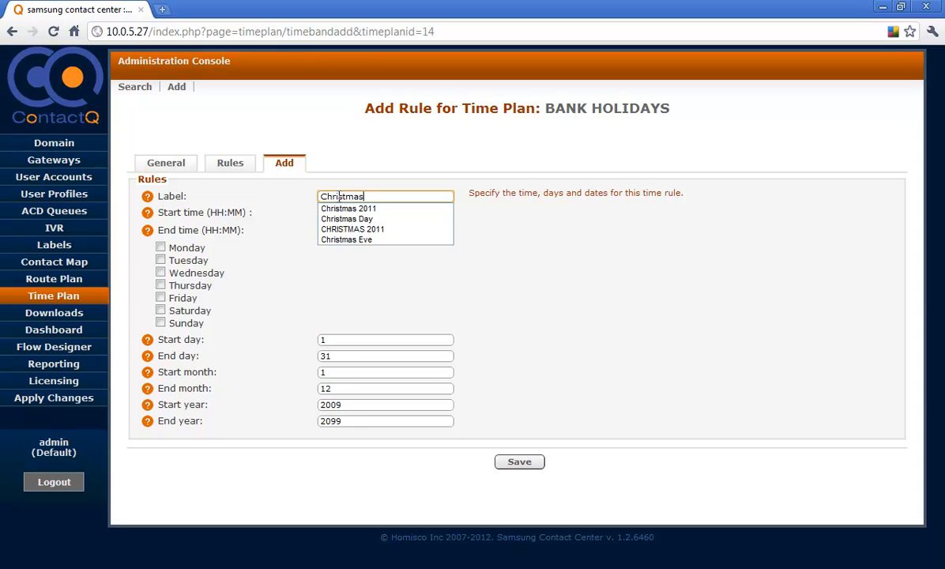
pyautogui.click(277, 192)
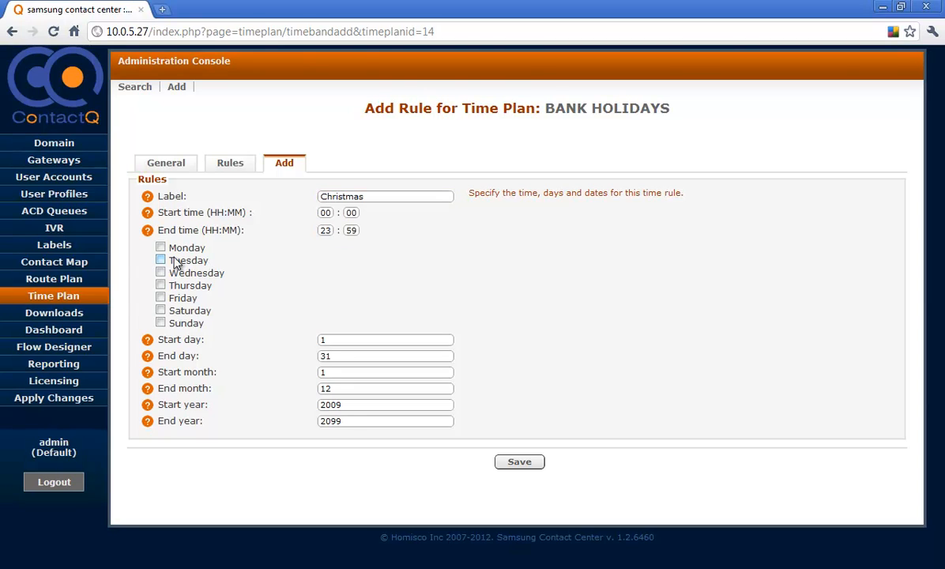
# - Include all seven weekdays, Monday through Sunday, in the Christmas rule
pyautogui.click(160, 247)
pyautogui.click(161, 260)
pyautogui.click(161, 272)
pyautogui.click(160, 285)
pyautogui.click(160, 297)
pyautogui.click(160, 311)
pyautogui.click(160, 323)
# - Set the Christmas rule's start day to 25 and its end day to 26
pyautogui.click(328, 339)
pyautogui.moveTo(328, 339); pyautogui.dragTo(311, 341)
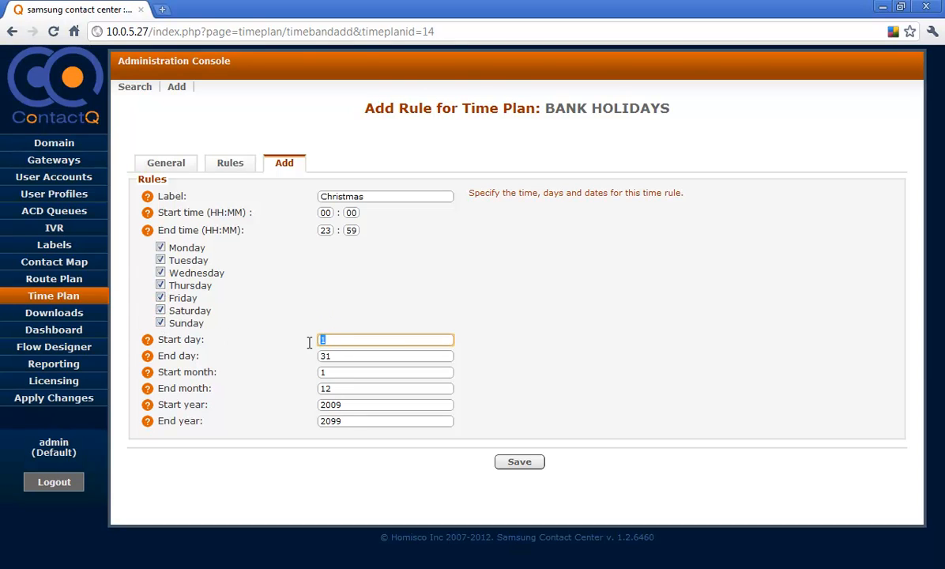
pyautogui.write('25')
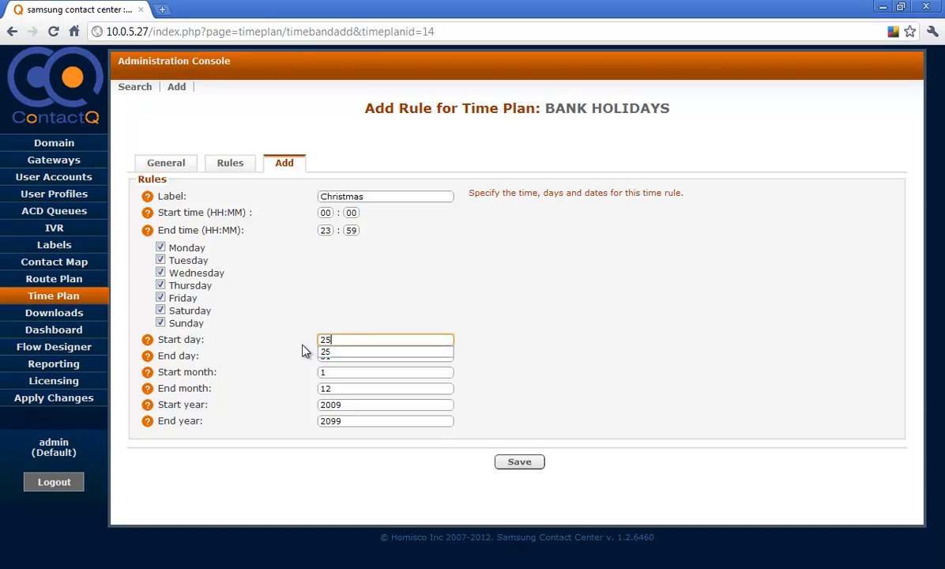
pyautogui.click(324, 356)
pyautogui.moveTo(327, 357); pyautogui.dragTo(313, 356)
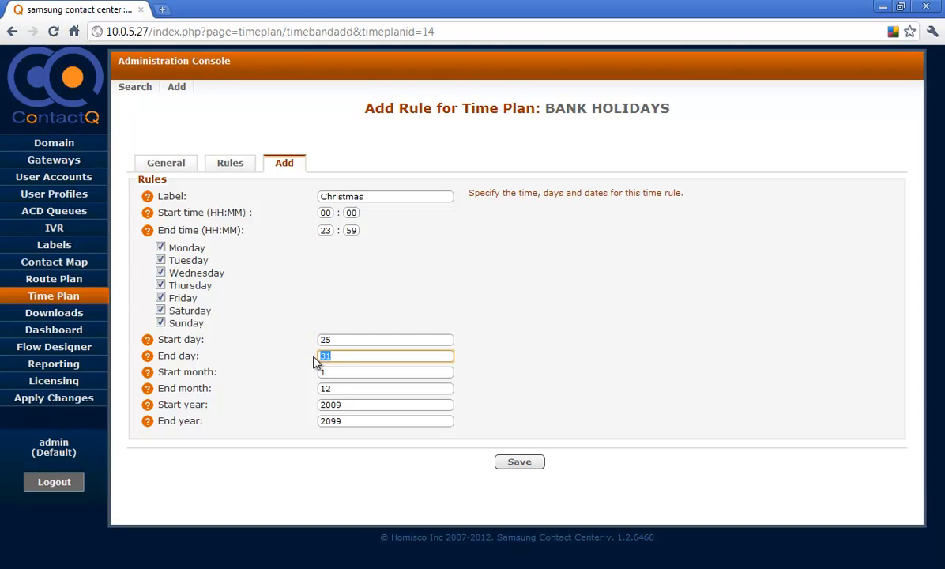
pyautogui.write('26')
# - Set the Christmas rule's start month to 12 and save the rule
pyautogui.click(321, 372)
pyautogui.moveTo(332, 374); pyautogui.dragTo(318, 372)
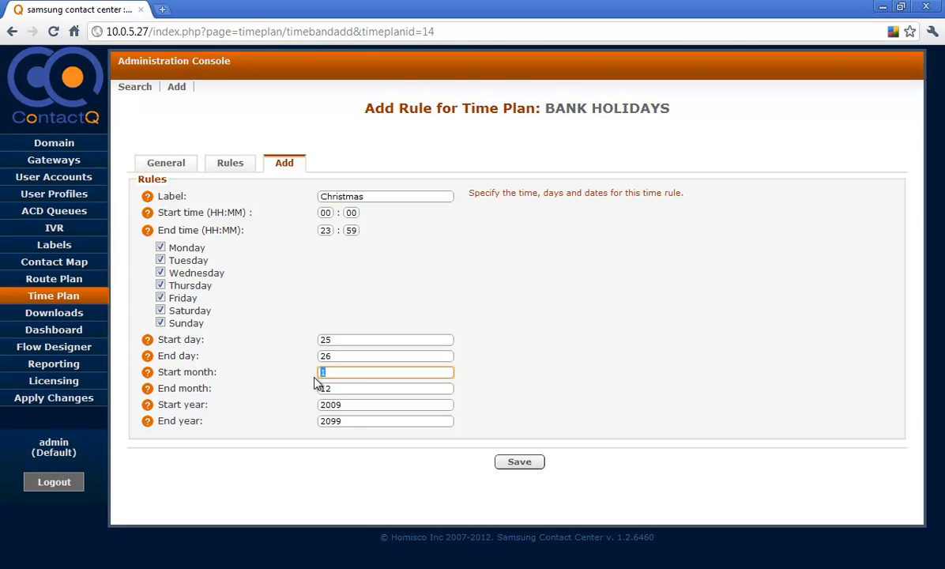
pyautogui.write('12')
pyautogui.click(519, 463)
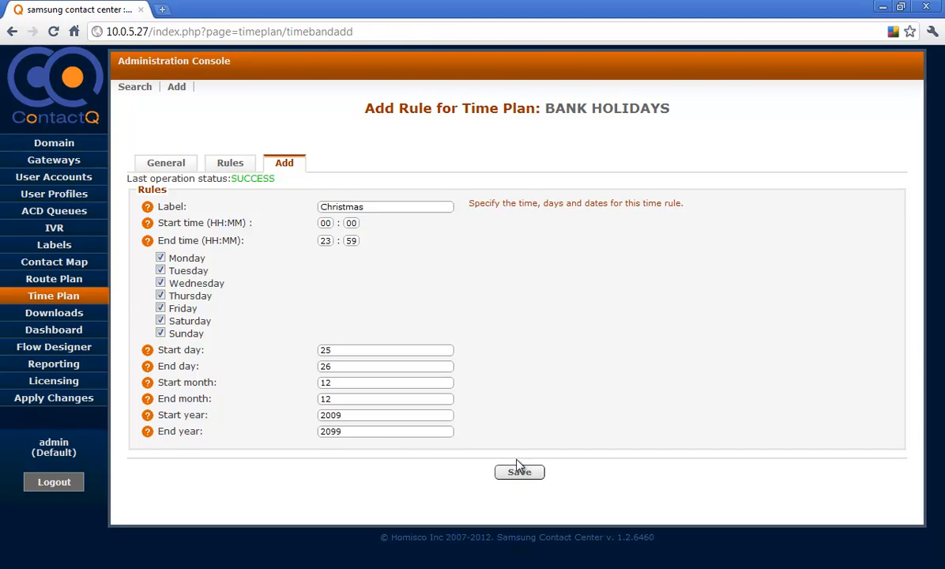
# - Start another rule in the BANK HOLIDAYS time plan with the label "New Years Day"
pyautogui.click(231, 165)
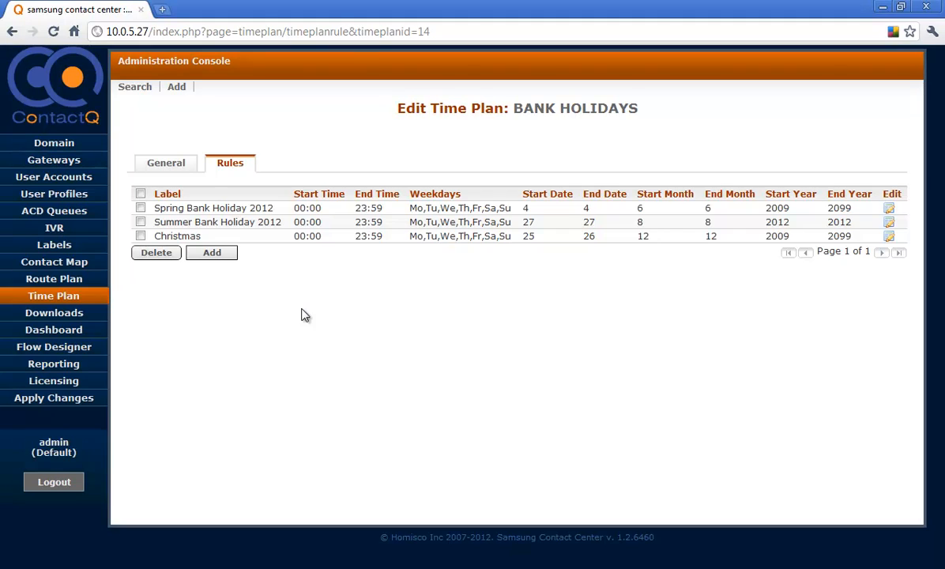
pyautogui.click(215, 256)
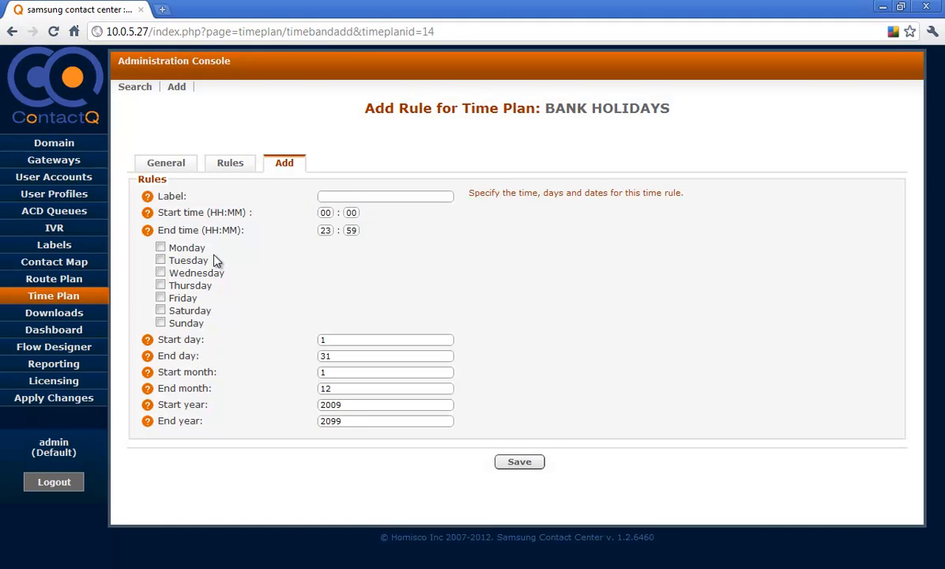
pyautogui.click(330, 197)
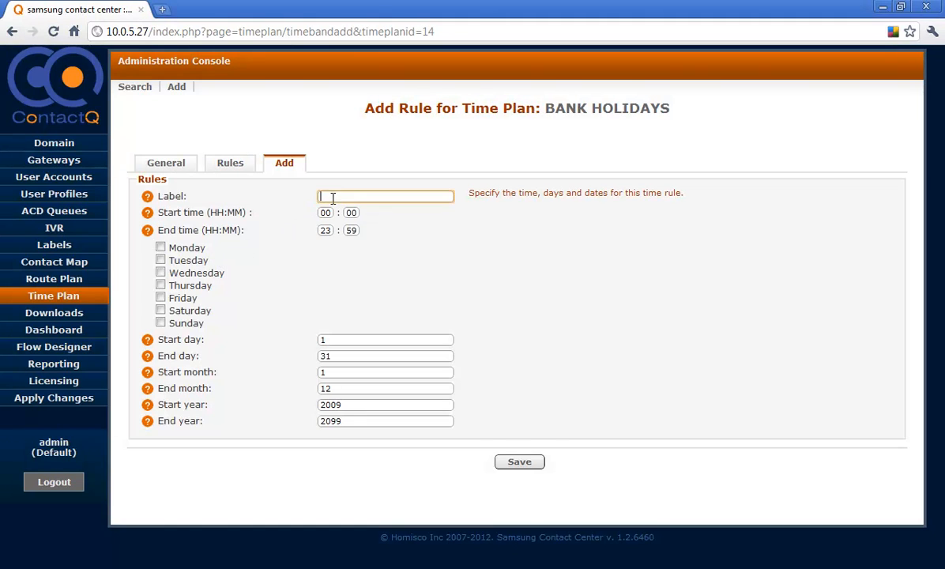
pyautogui.write('New')
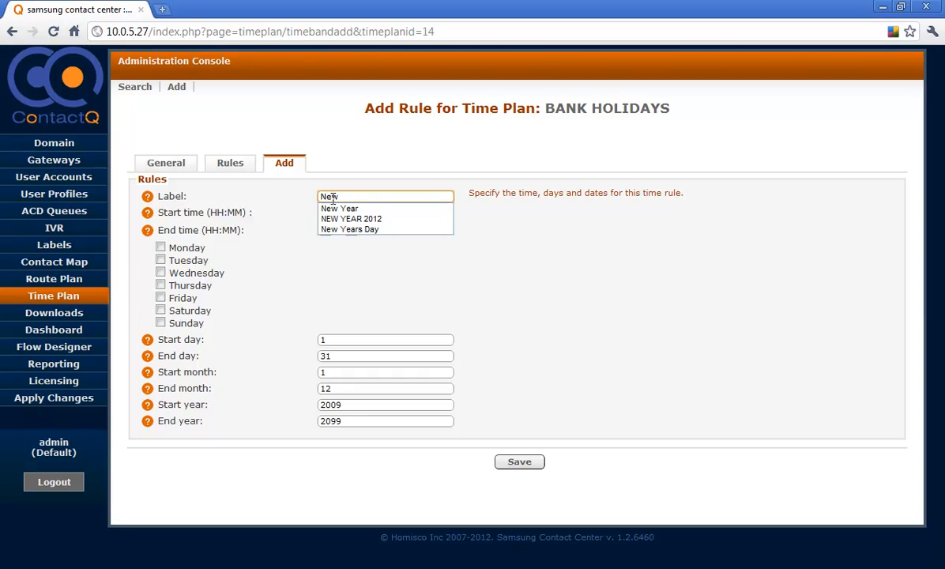
pyautogui.click(344, 227)
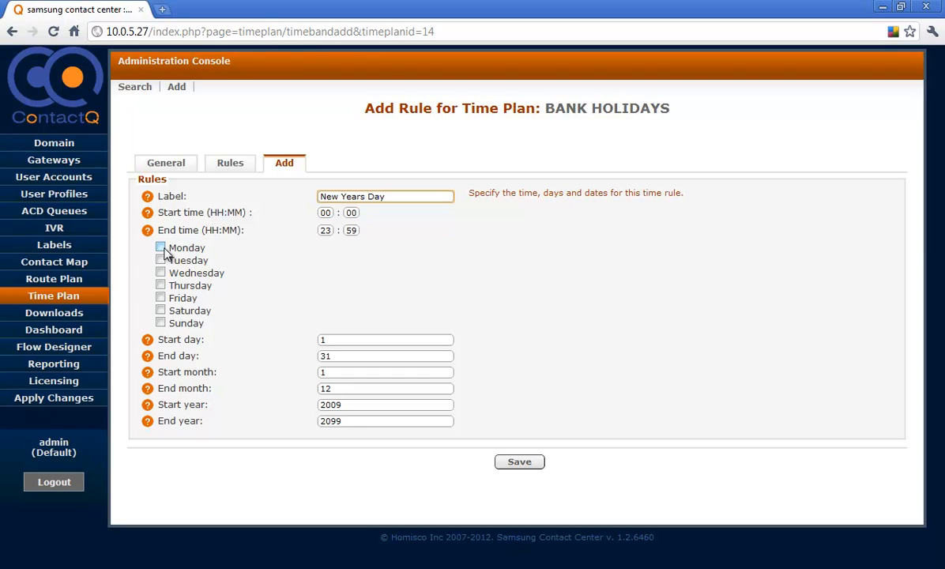
# - Include all seven weekdays, Monday through Sunday, in the New Years Day rule
pyautogui.click(160, 247)
pyautogui.click(161, 260)
pyautogui.click(160, 272)
pyautogui.click(161, 285)
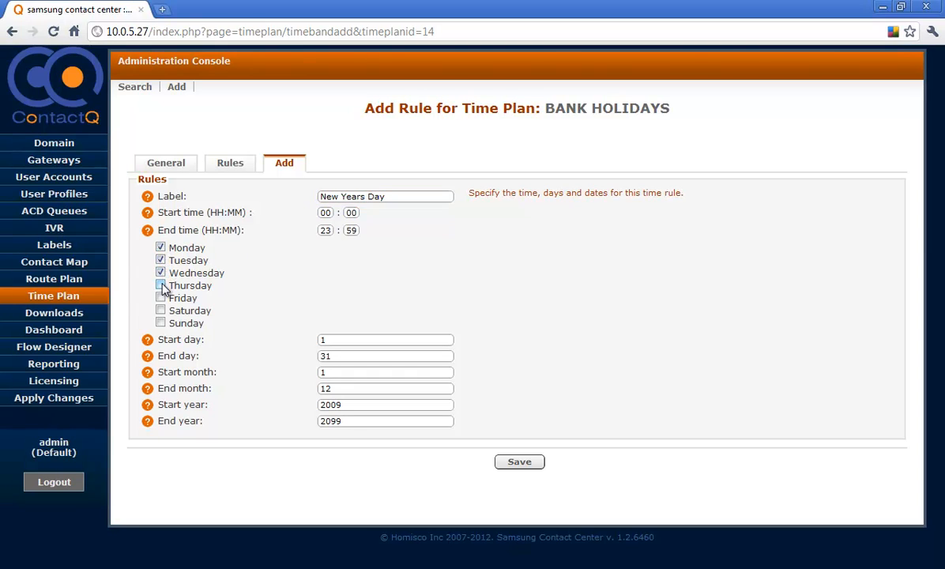
pyautogui.click(160, 298)
pyautogui.click(161, 311)
pyautogui.click(160, 323)
# - Set the New Years Day rule's end day and end month to 1, save it, and return to the time plan's rule list
pyautogui.moveTo(333, 356); pyautogui.dragTo(312, 359)
pyautogui.write('1')
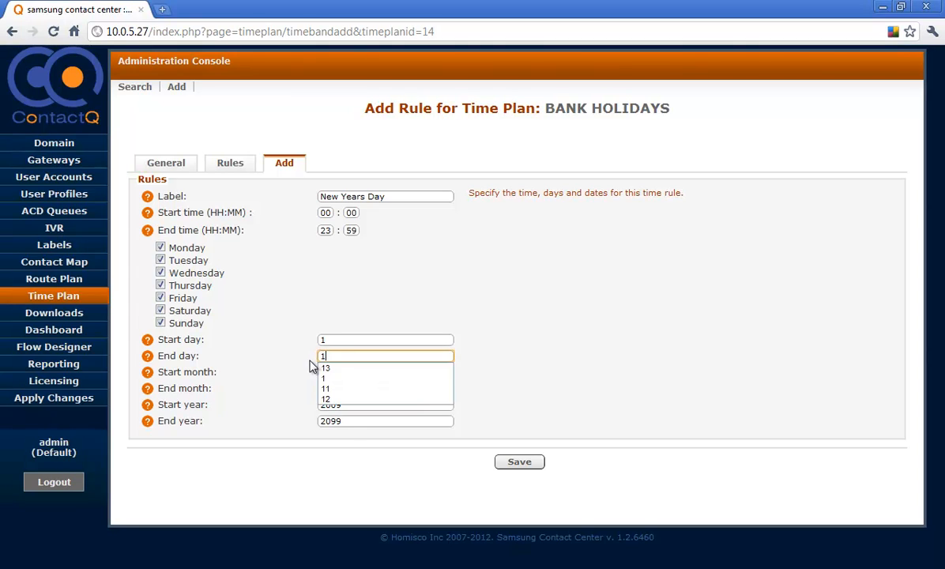
pyautogui.click(289, 382)
pyautogui.moveTo(336, 388); pyautogui.dragTo(302, 391)
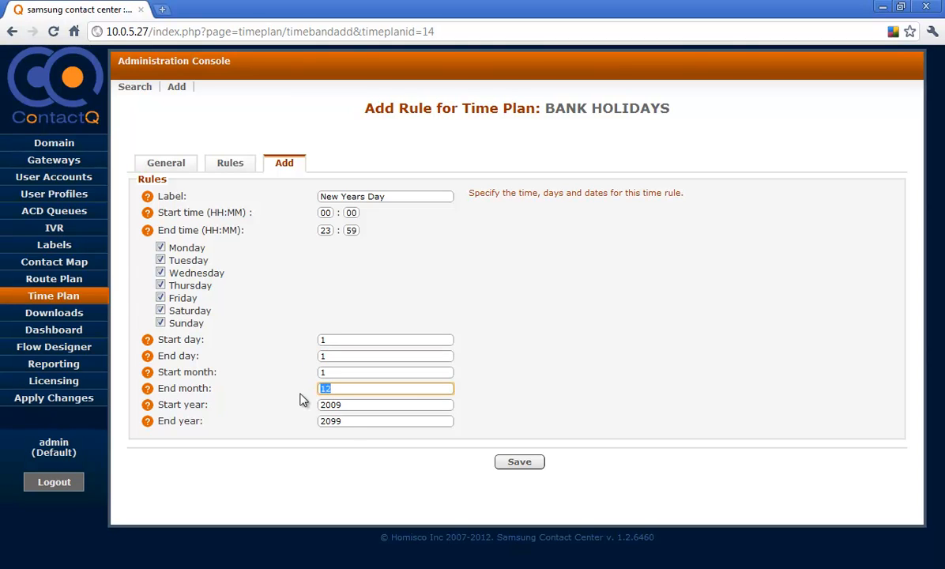
pyautogui.write('1')
pyautogui.click(291, 387)
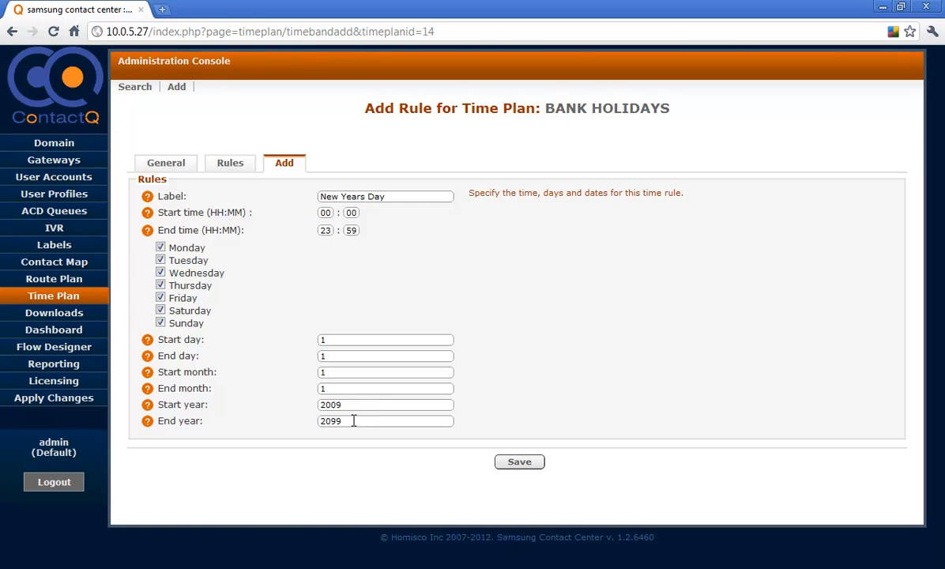
pyautogui.click(512, 463)
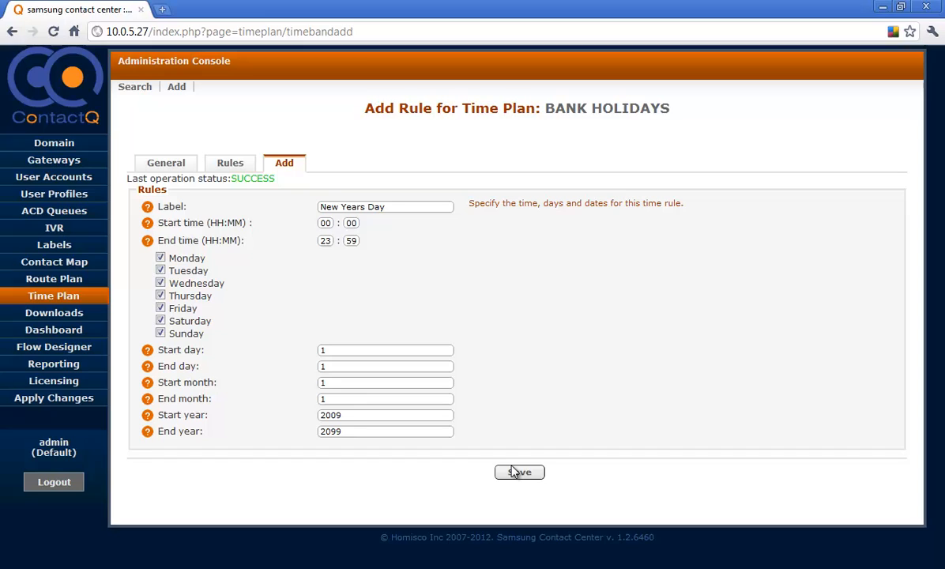
pyautogui.click(231, 165)
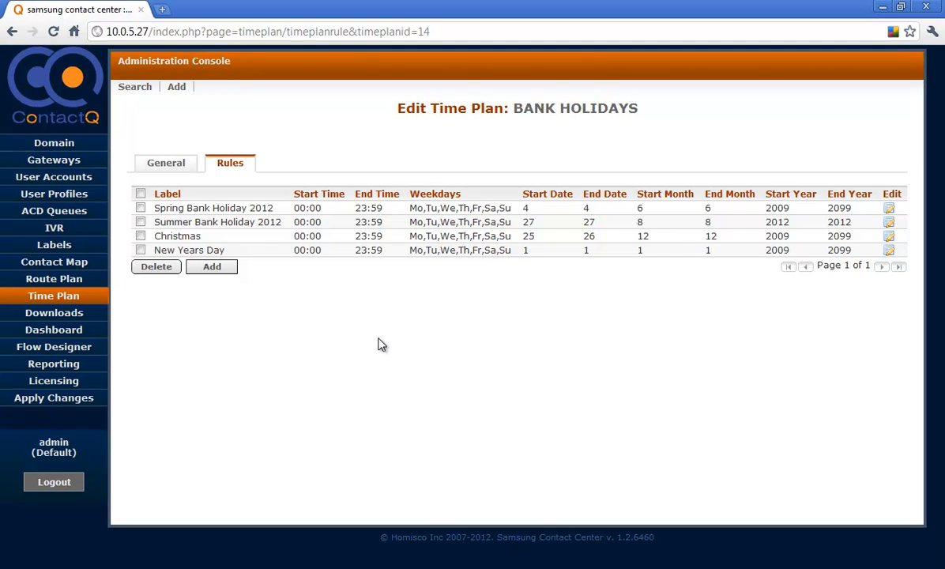
# - Apply the configuration changes to the server for the domain configuration
pyautogui.click(66, 402)
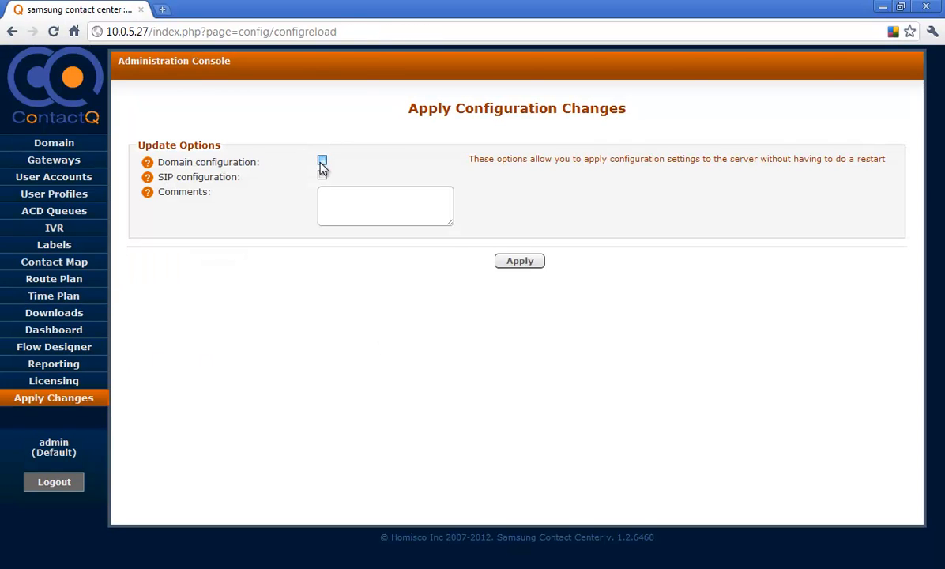
pyautogui.click(322, 164)
pyautogui.click(512, 262)
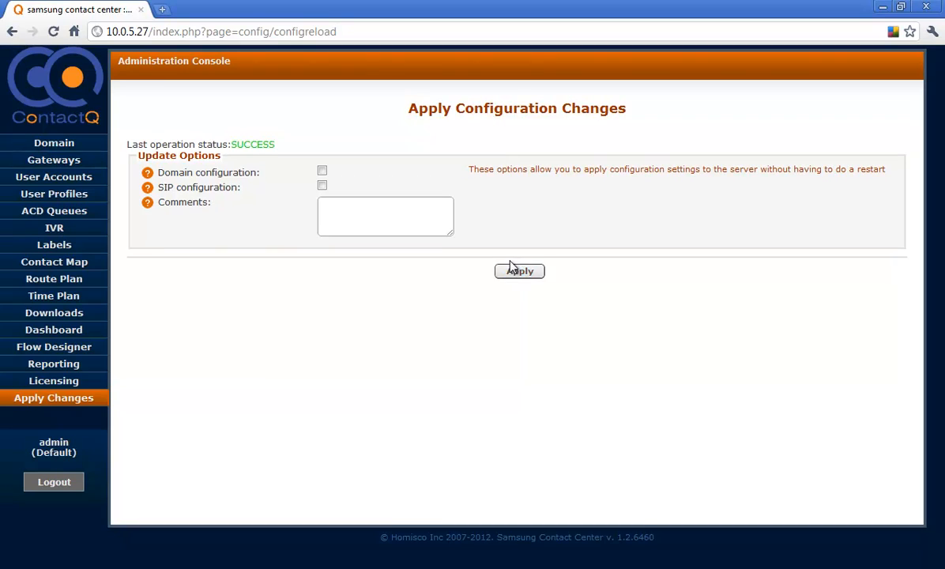